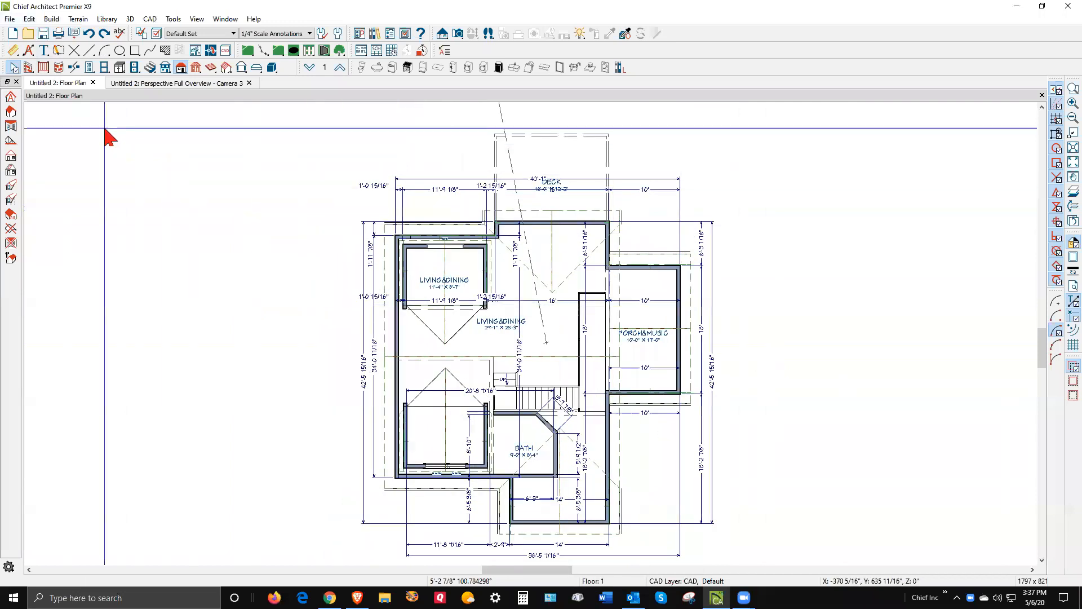
# Allow editing in select Home Designer products in the general plan defaults
pyautogui.doubleClick(13, 68)
pyautogui.click(432, 127)
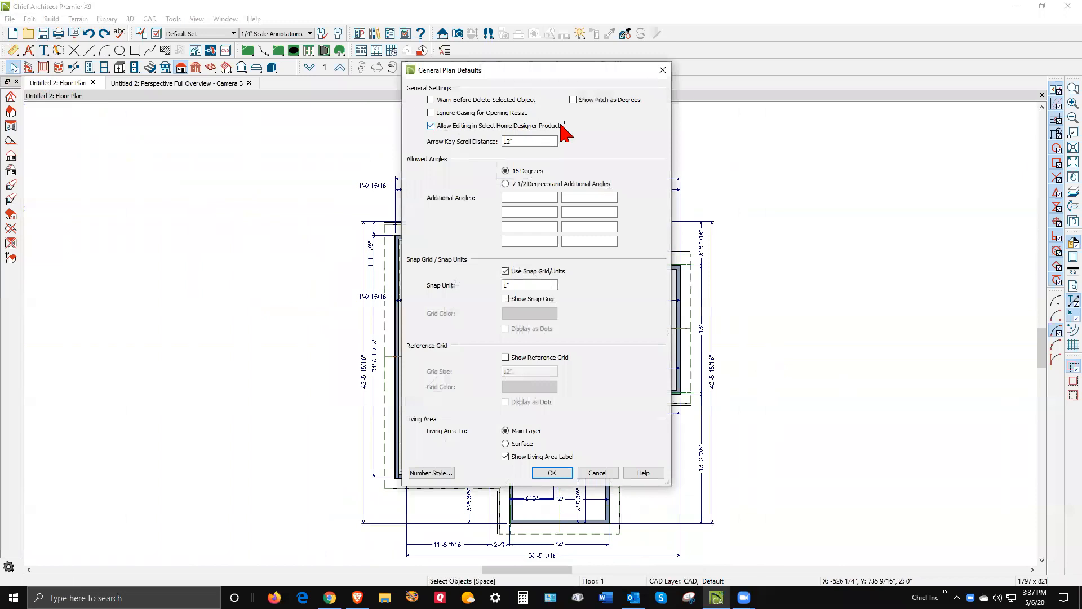
pyautogui.click(567, 474)
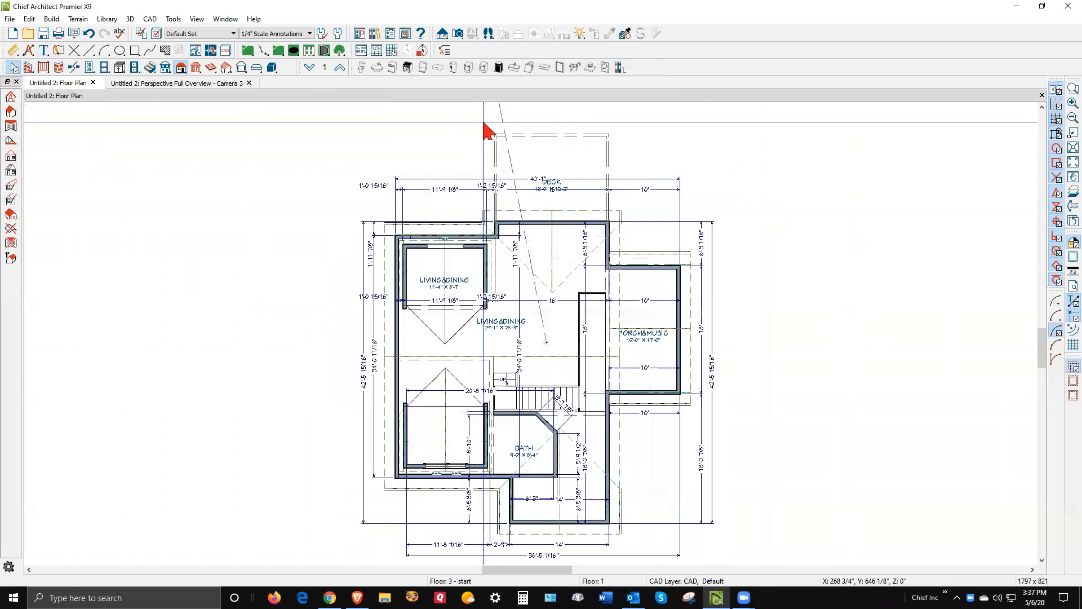
# In the 3D overview, turn off hiding of terrain intersected by the building in the terrain specification
pyautogui.hotkey('ctrl', 'Tab')
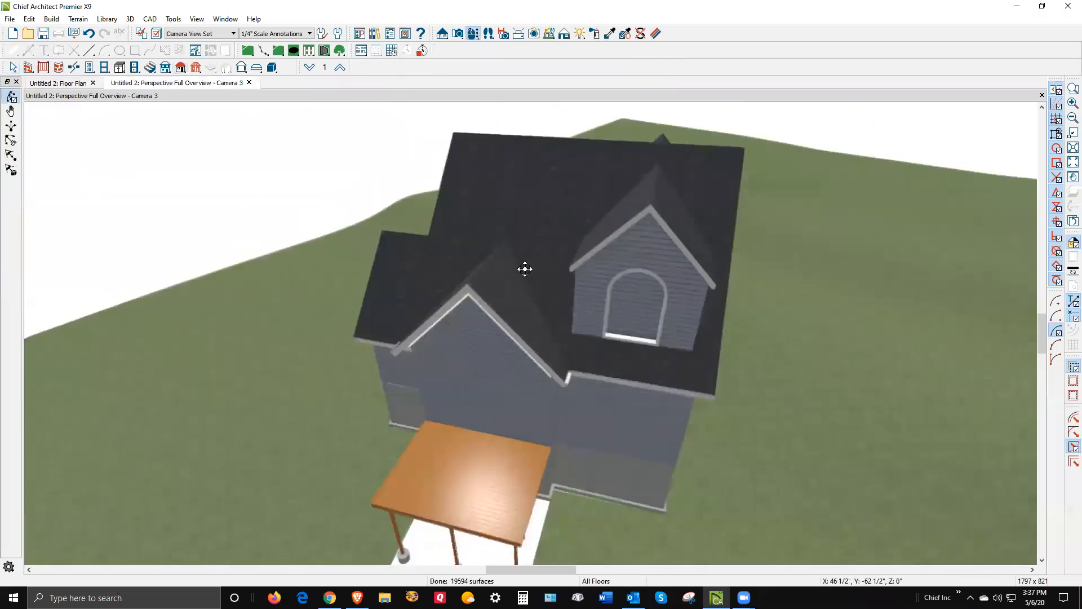
pyautogui.moveTo(522, 261); pyautogui.dragTo(586, 288)
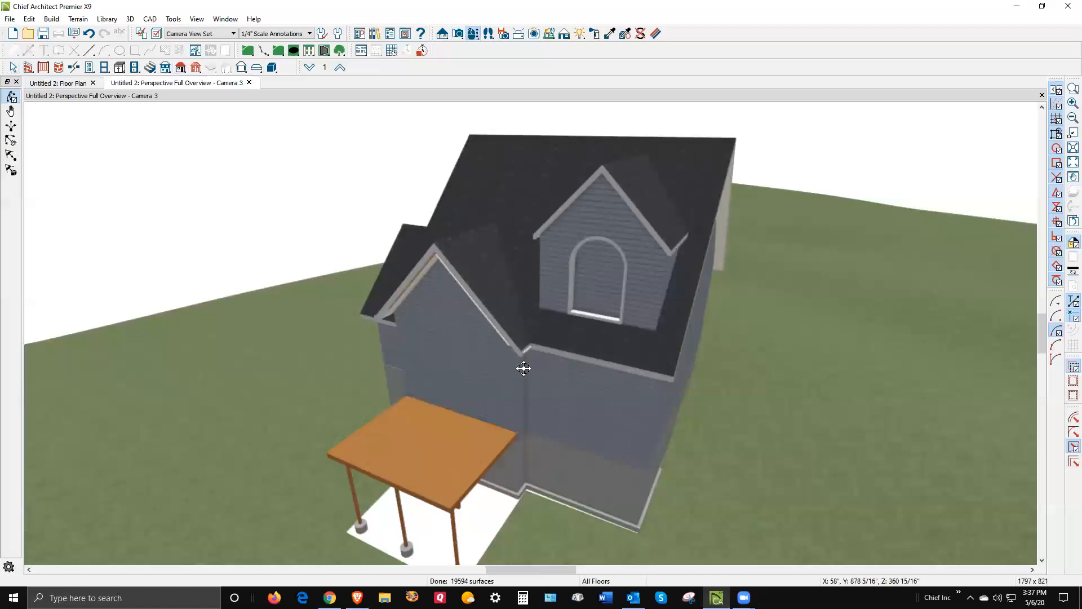
pyautogui.moveTo(524, 368); pyautogui.dragTo(526, 383)
pyautogui.press('space')
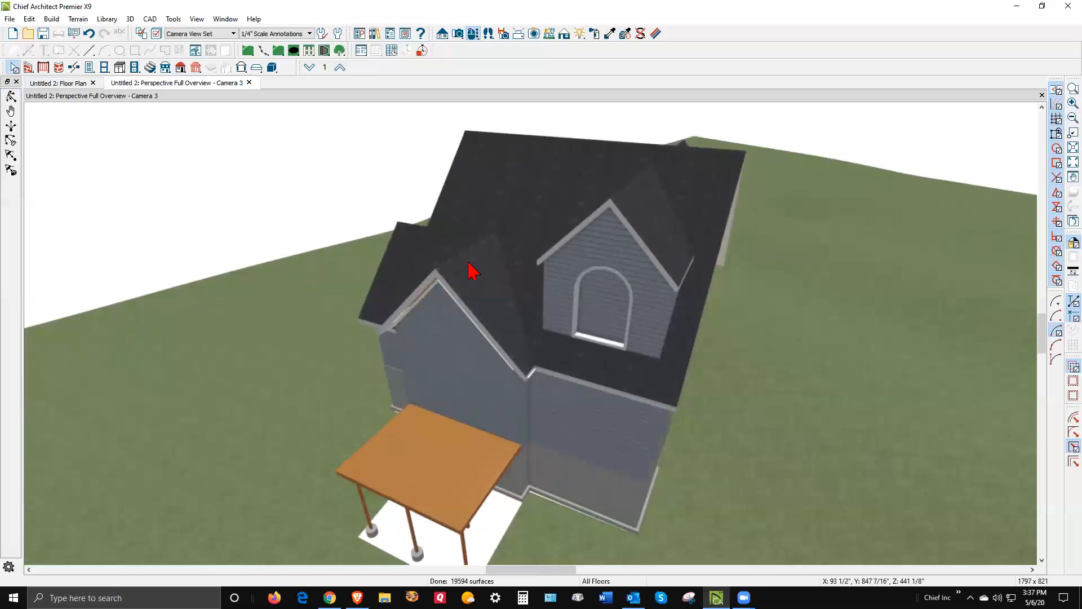
pyautogui.click(11, 100)
pyautogui.moveTo(222, 217); pyautogui.dragTo(347, 175)
pyautogui.moveTo(416, 303); pyautogui.dragTo(471, 459)
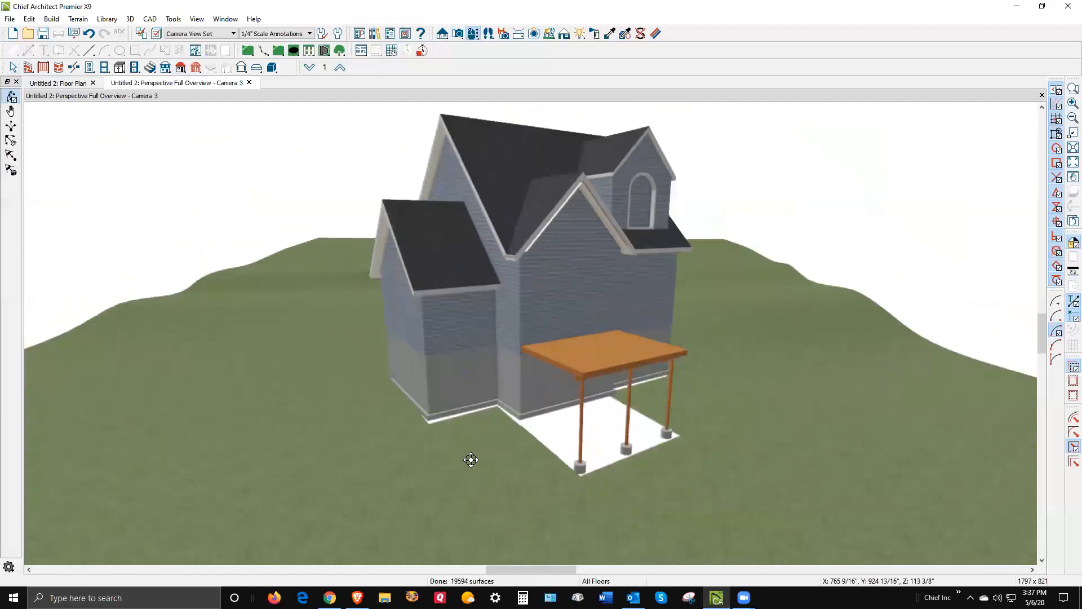
pyautogui.press('space')
pyautogui.doubleClick(466, 450)
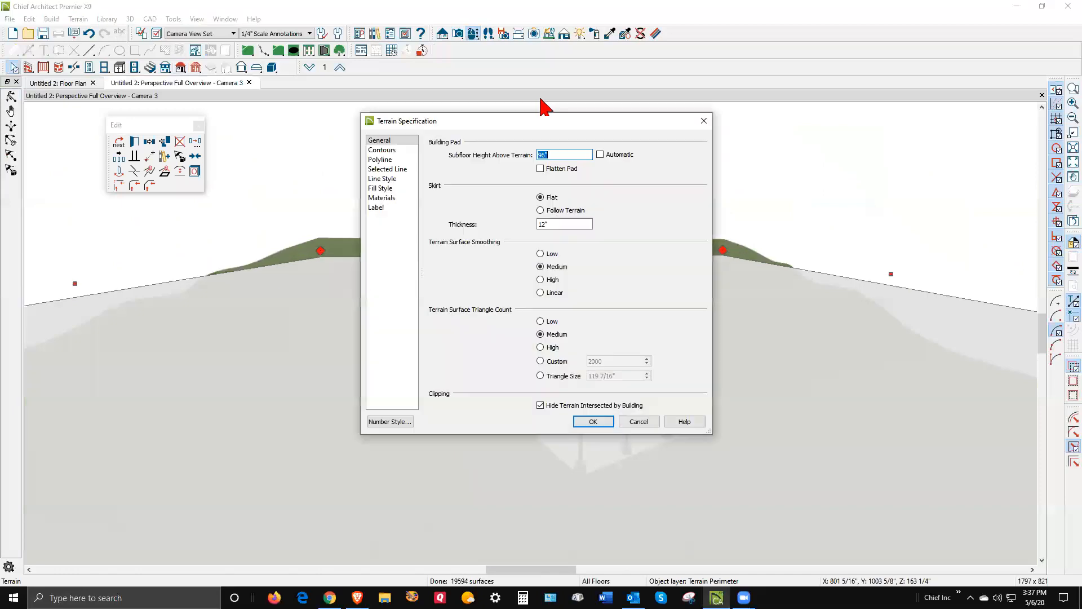
pyautogui.click(569, 406)
pyautogui.click(594, 422)
pyautogui.press('Escape')
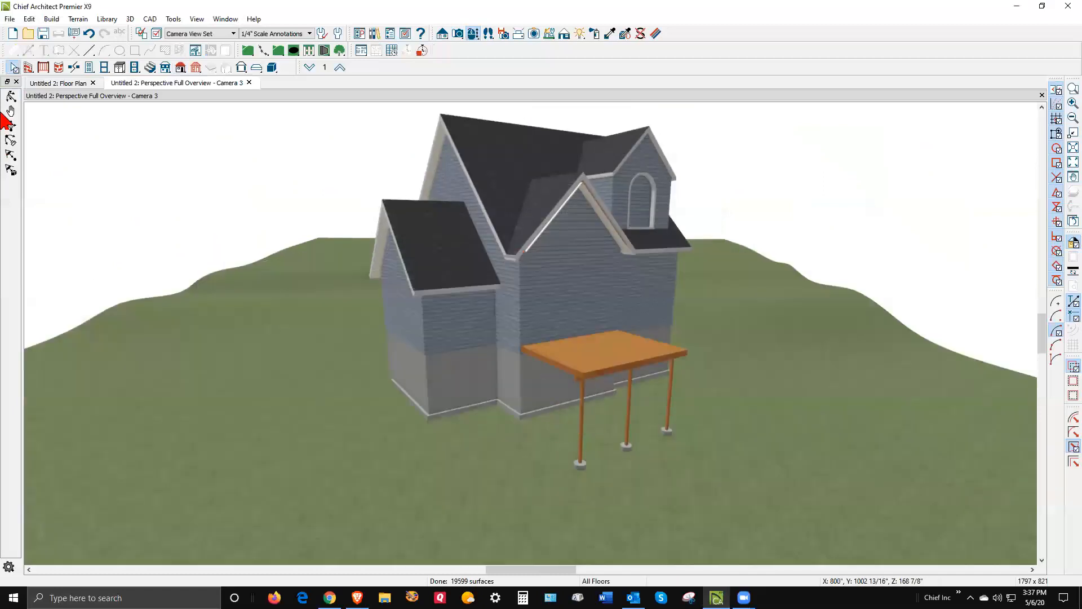
# Place a door in the ground-floor wall below the windowed dormer, close to the inside corner with the projecting gable
pyautogui.click(11, 97)
pyautogui.moveTo(246, 227); pyautogui.dragTo(589, 221)
pyautogui.press('space')
pyautogui.scroll(3, 467, 344)
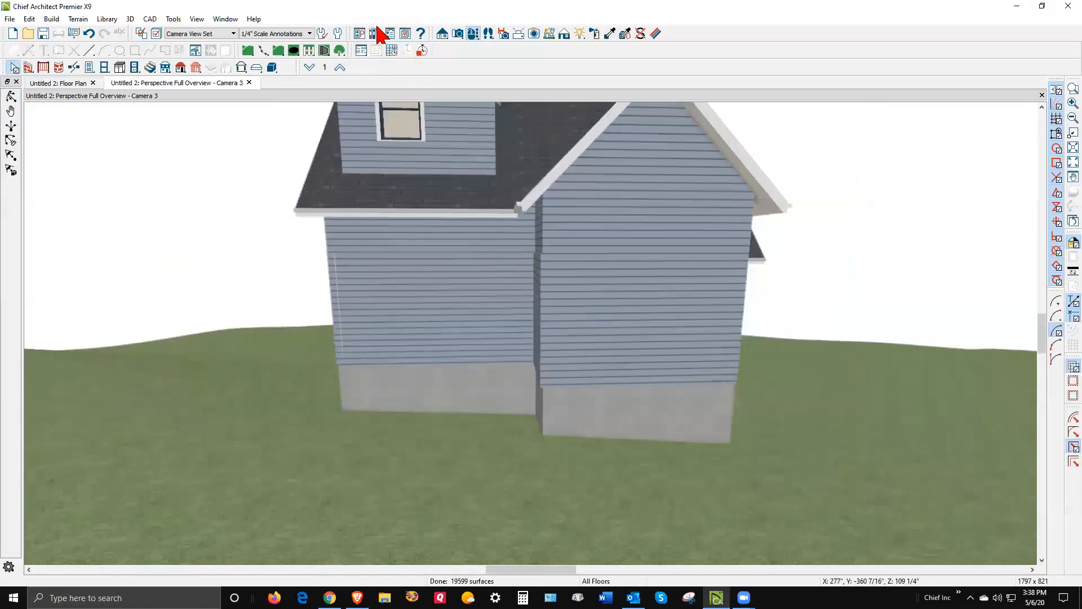
pyautogui.click(90, 68)
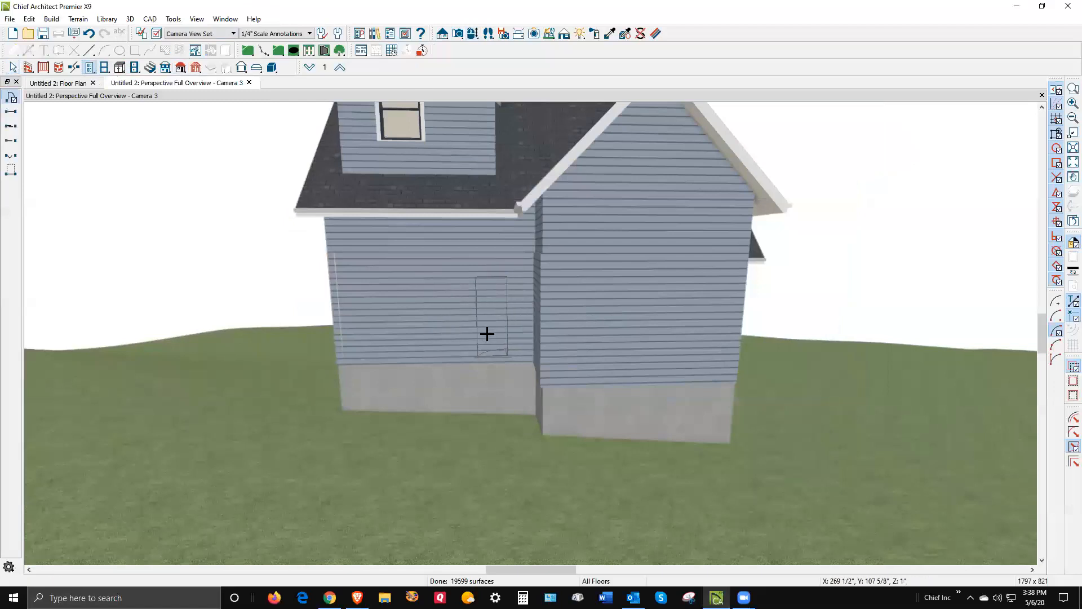
pyautogui.click(492, 329)
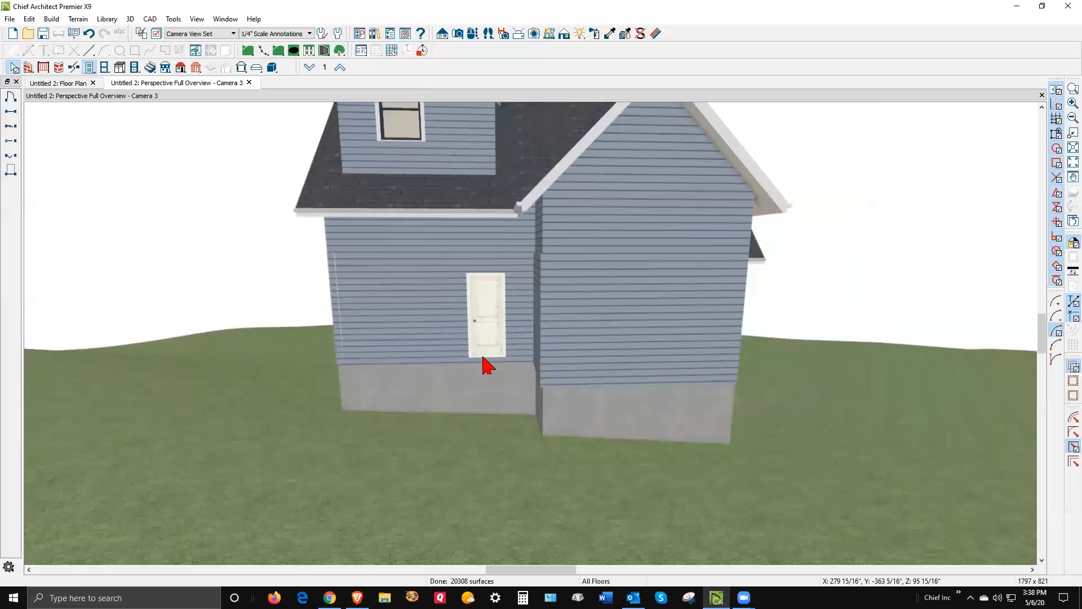
pyautogui.scroll(-2, 480, 347)
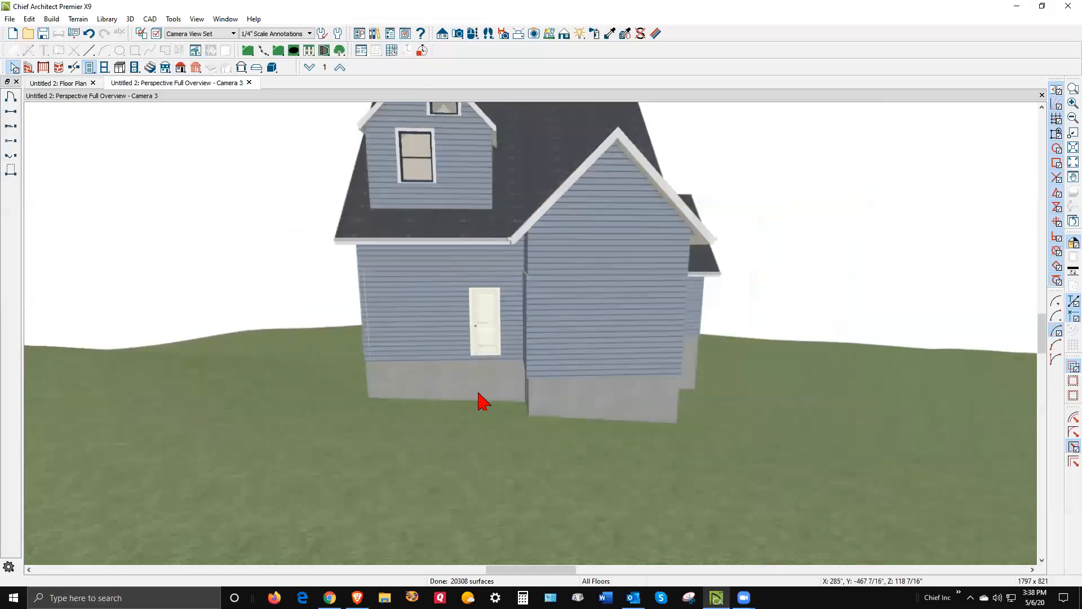
# Place a straight staircase in the floor plan leading down from the outside of the new door
pyautogui.hotkey('ctrl', 'Tab')
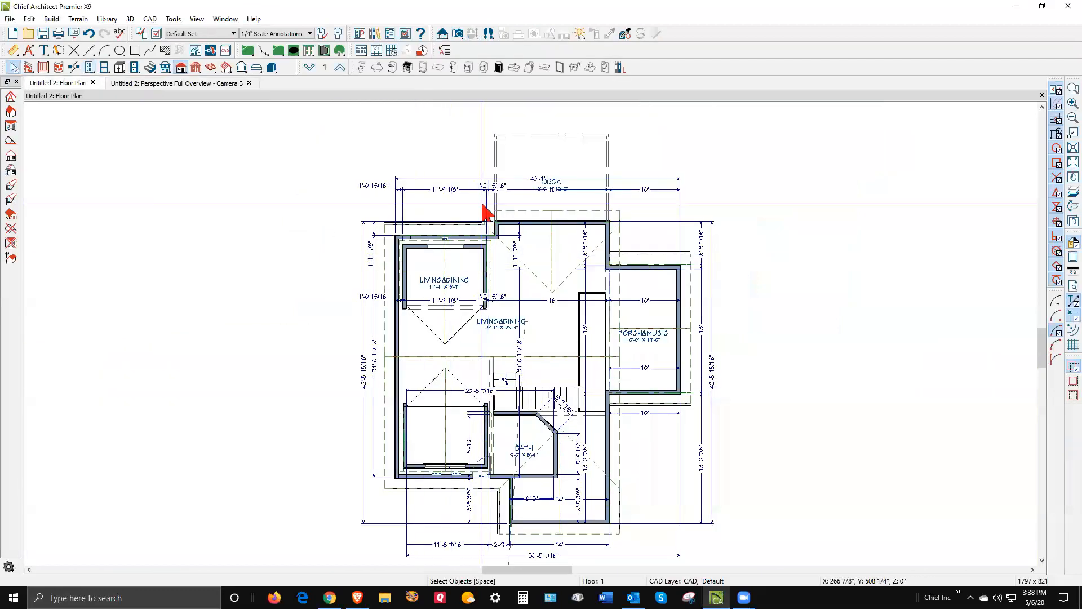
pyautogui.scroll(-2, 486, 212)
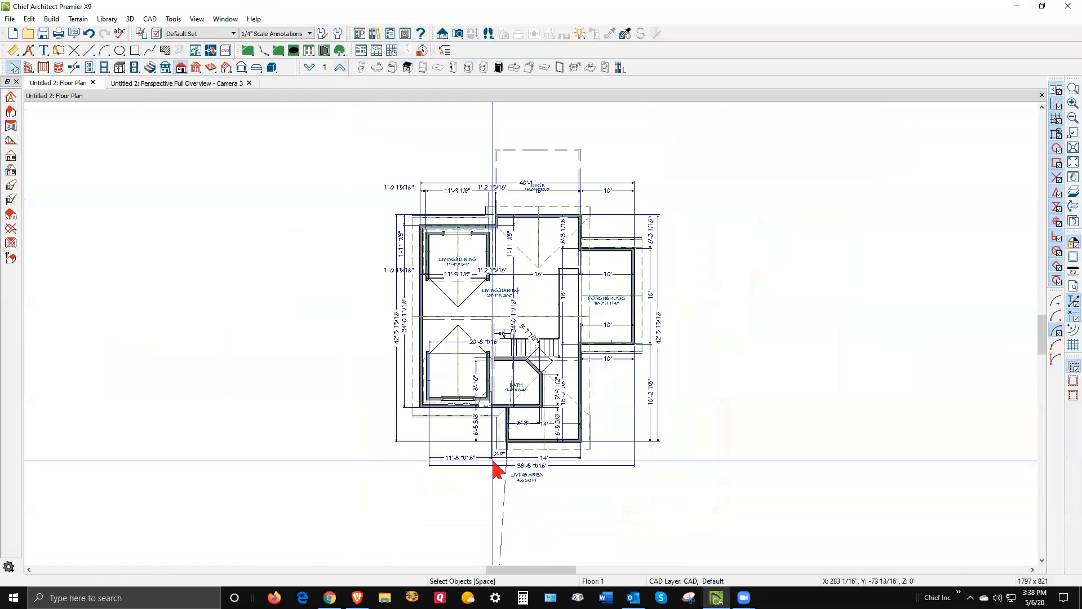
pyautogui.scroll(3, 494, 462)
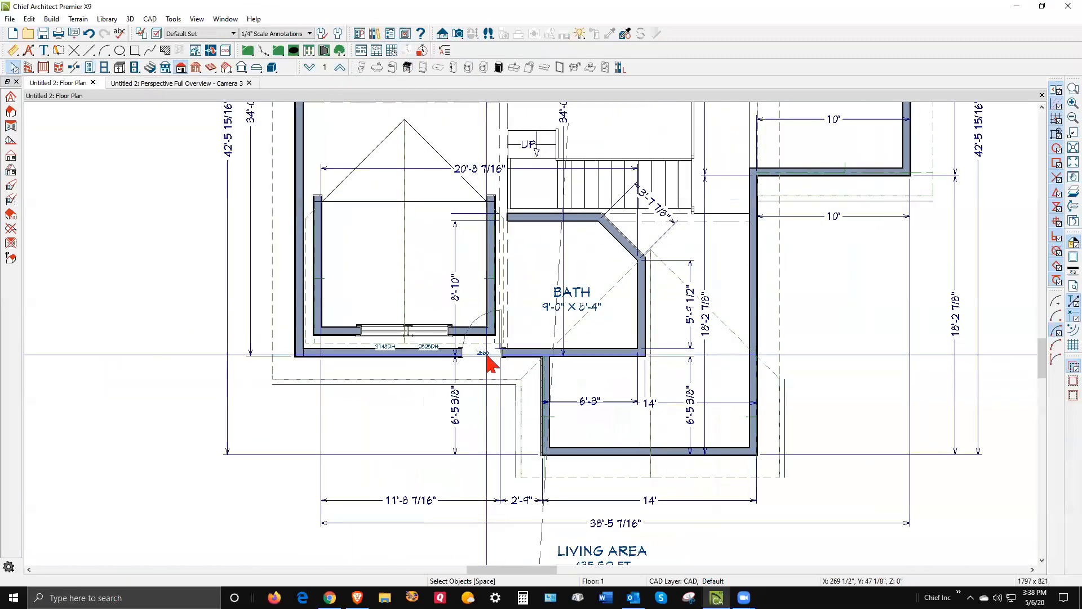
pyautogui.scroll(-2, 510, 262)
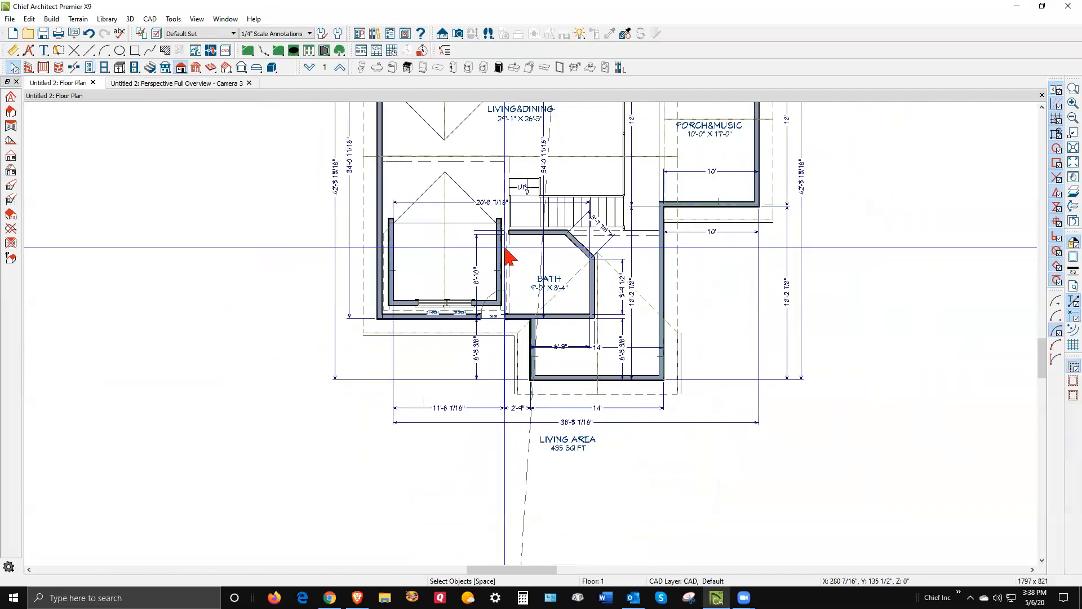
pyautogui.scroll(-3, 434, 237)
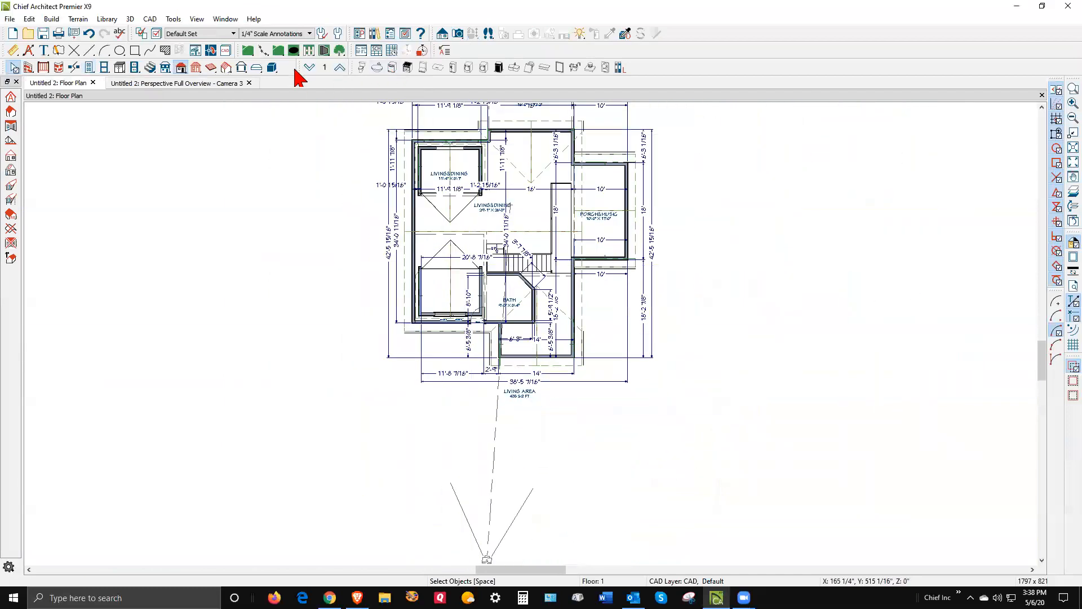
pyautogui.click(150, 69)
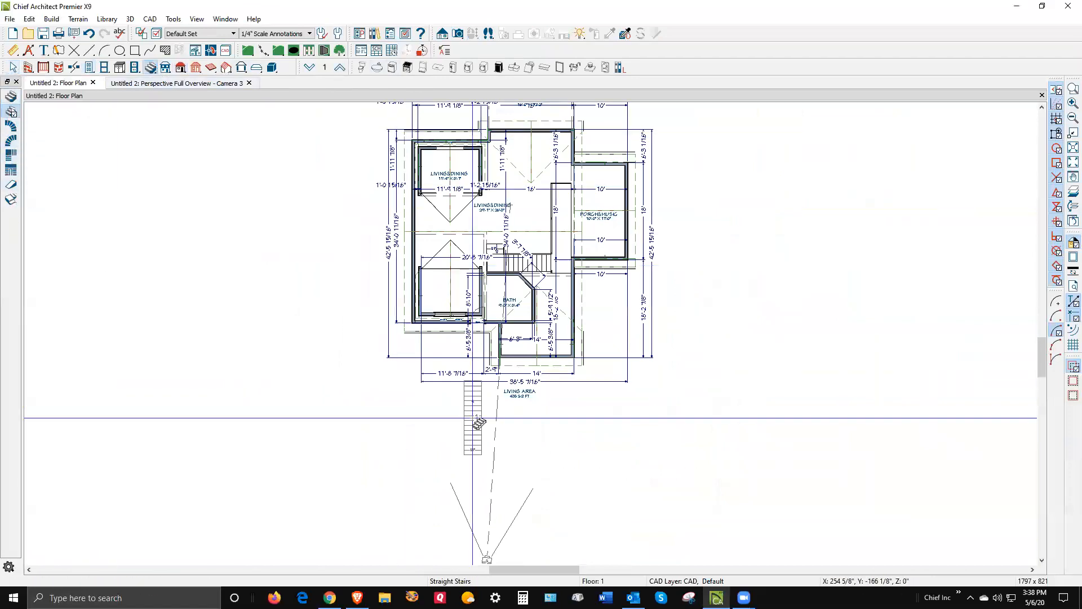
pyautogui.scroll(1, 481, 322)
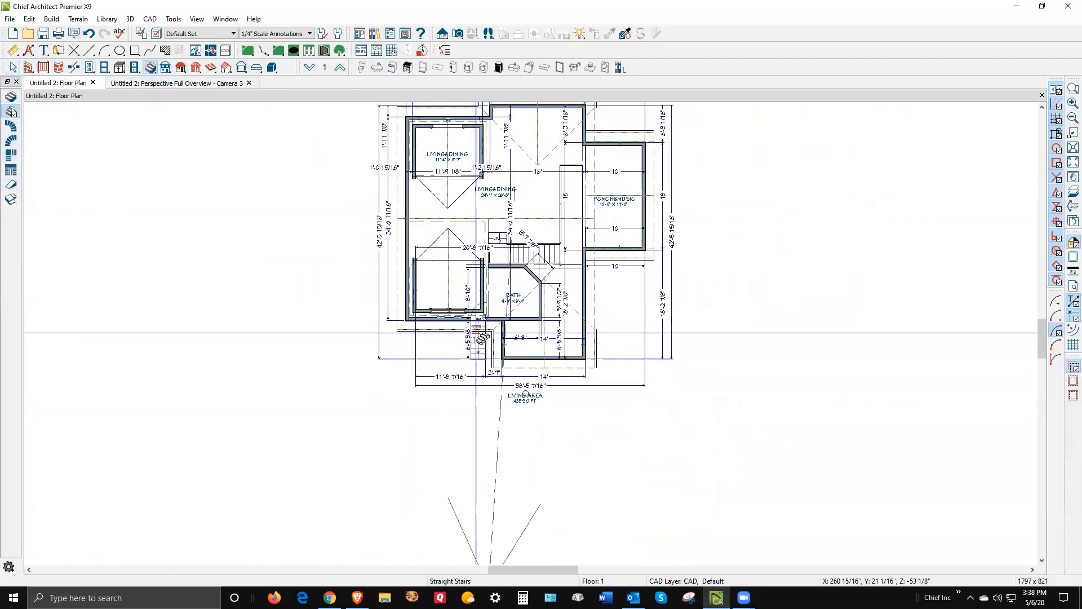
pyautogui.click(476, 333)
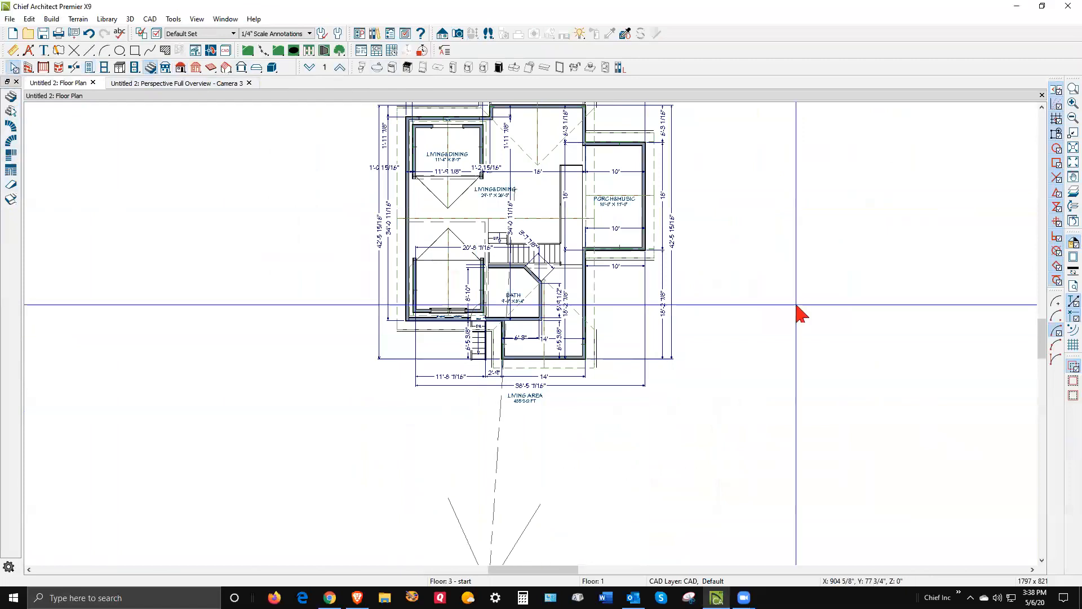
pyautogui.hotkey('ctrl', 'Tab')
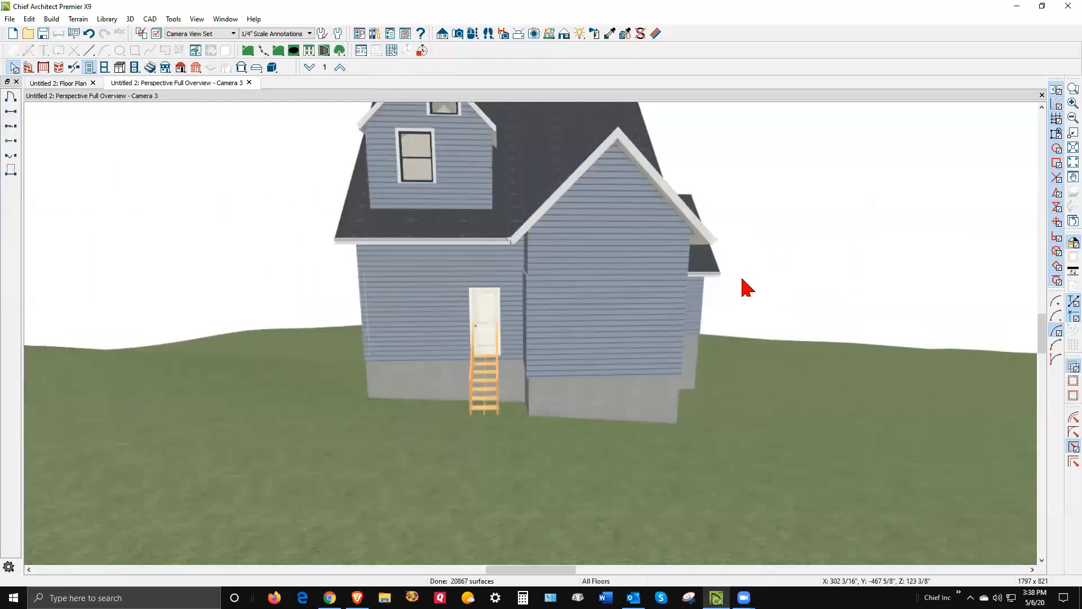
pyautogui.scroll(5, 491, 388)
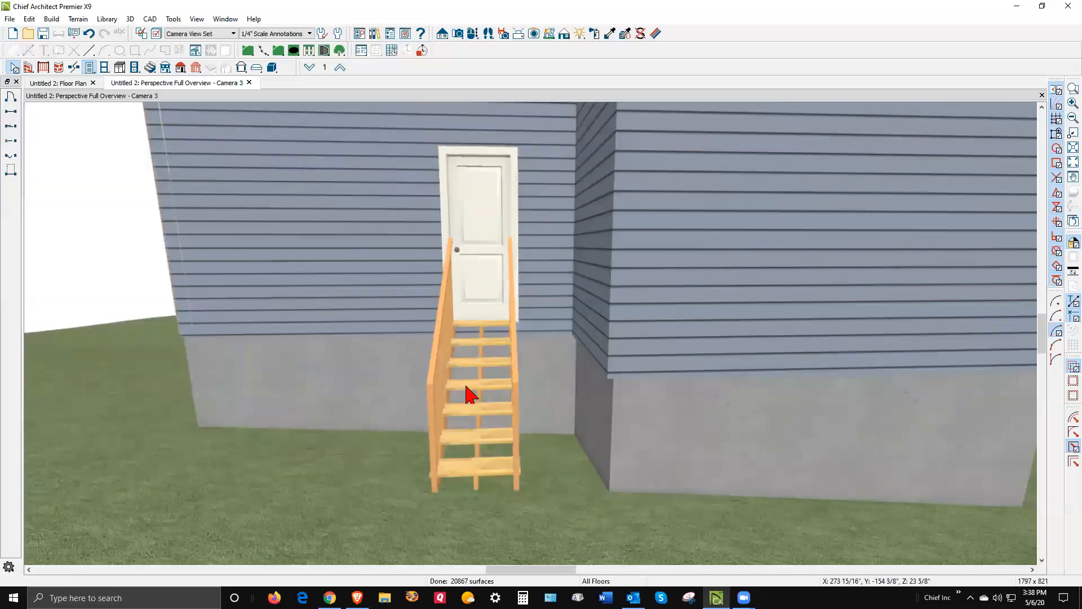
pyautogui.click(466, 386)
pyautogui.scroll(-5, 339, 349)
pyautogui.click(638, 289)
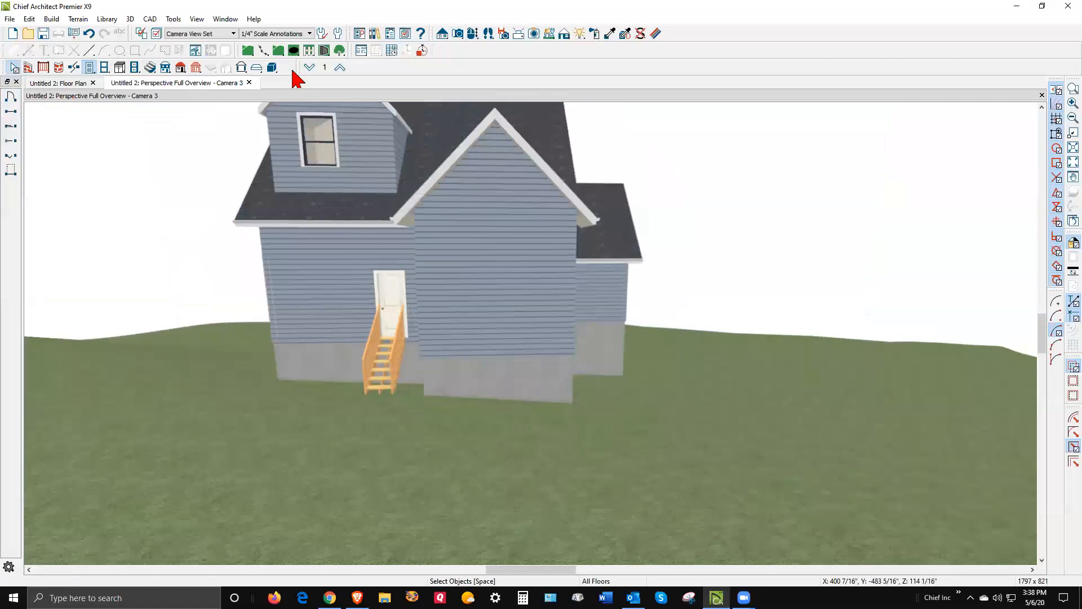
# Set the subfloor height above terrain to 84 inches in the terrain specification
pyautogui.click(472, 33)
pyautogui.moveTo(741, 244); pyautogui.dragTo(599, 387)
pyautogui.press('space')
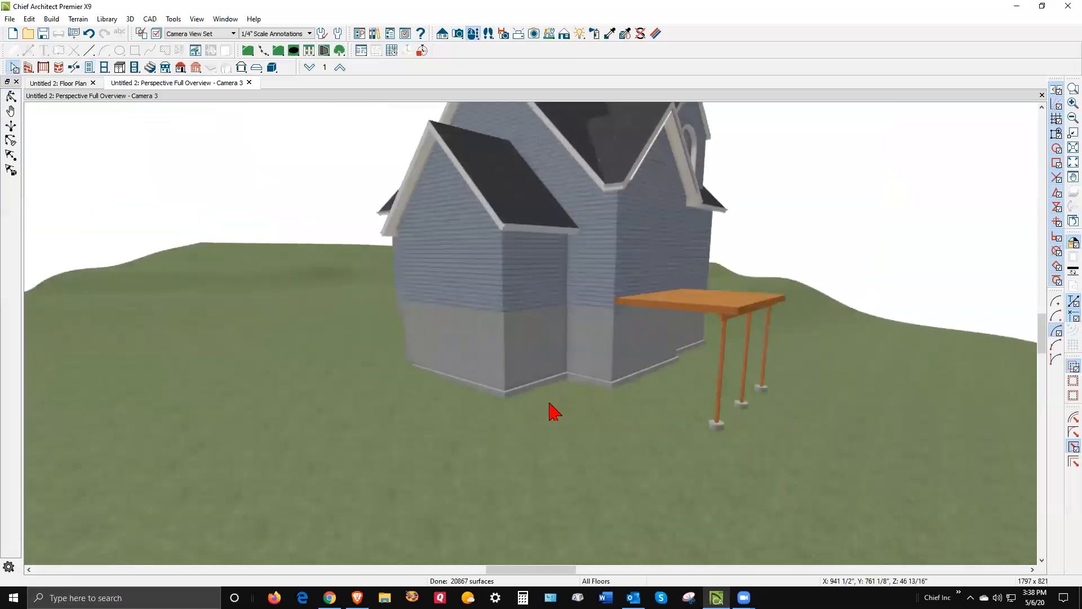
pyautogui.doubleClick(550, 411)
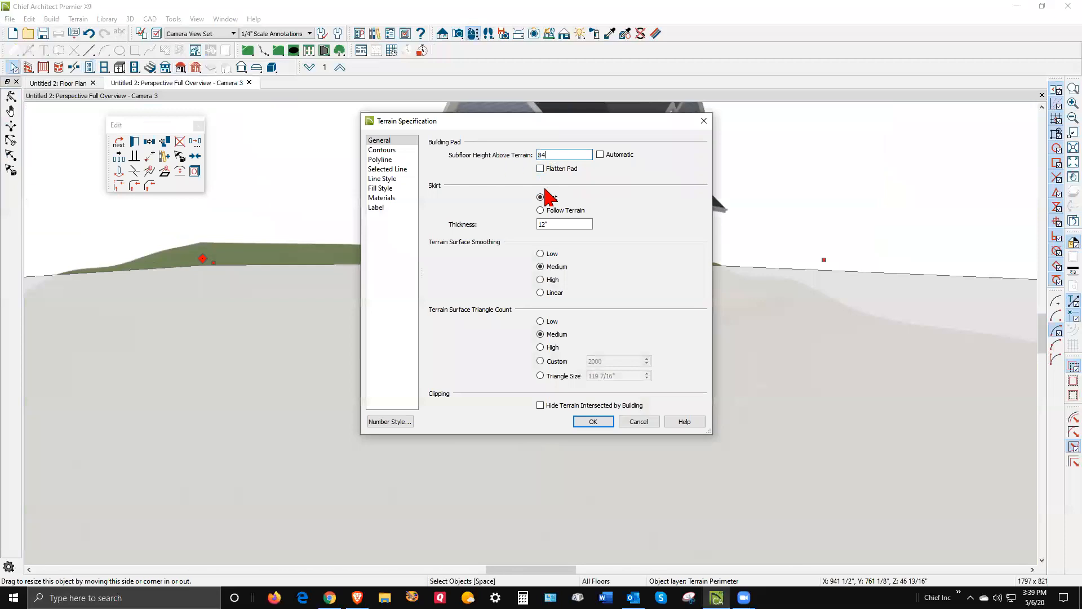
pyautogui.click(593, 422)
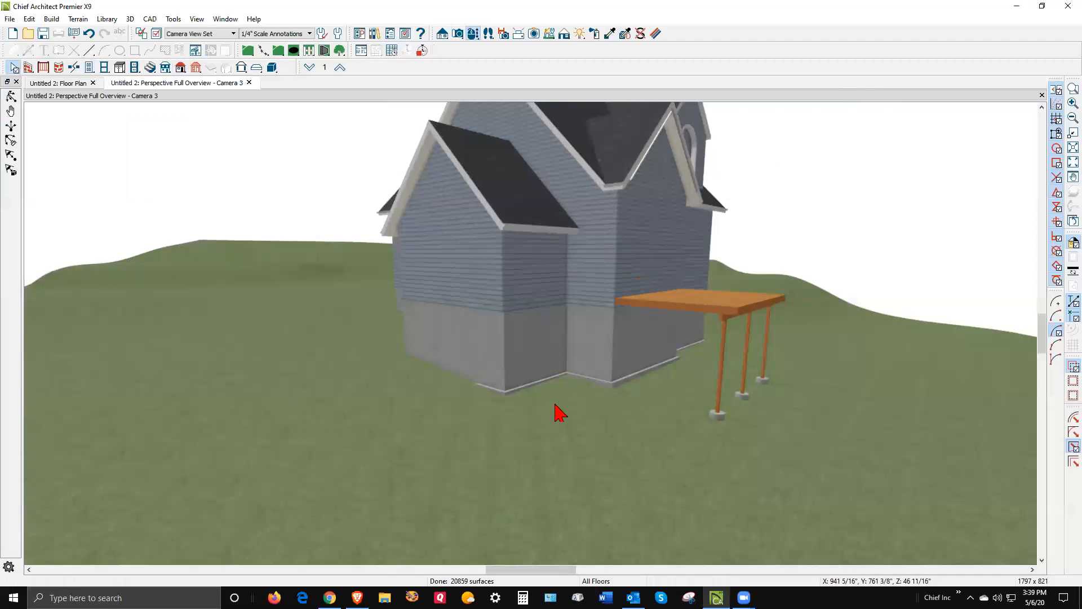
# Set the subfloor height above terrain to 72 inches in the terrain specification
pyautogui.doubleClick(557, 413)
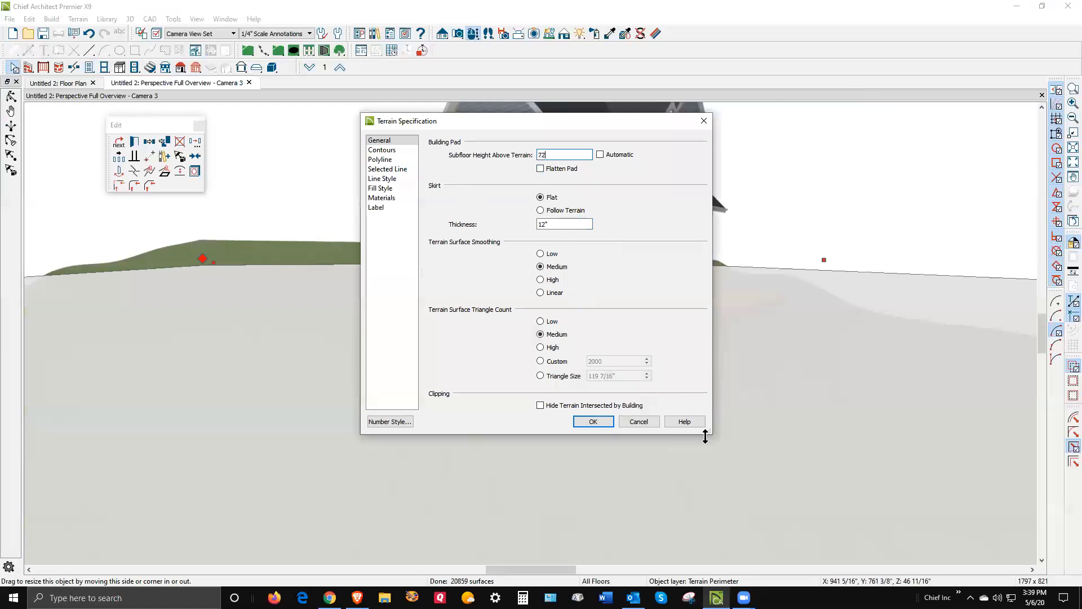
pyautogui.click(600, 425)
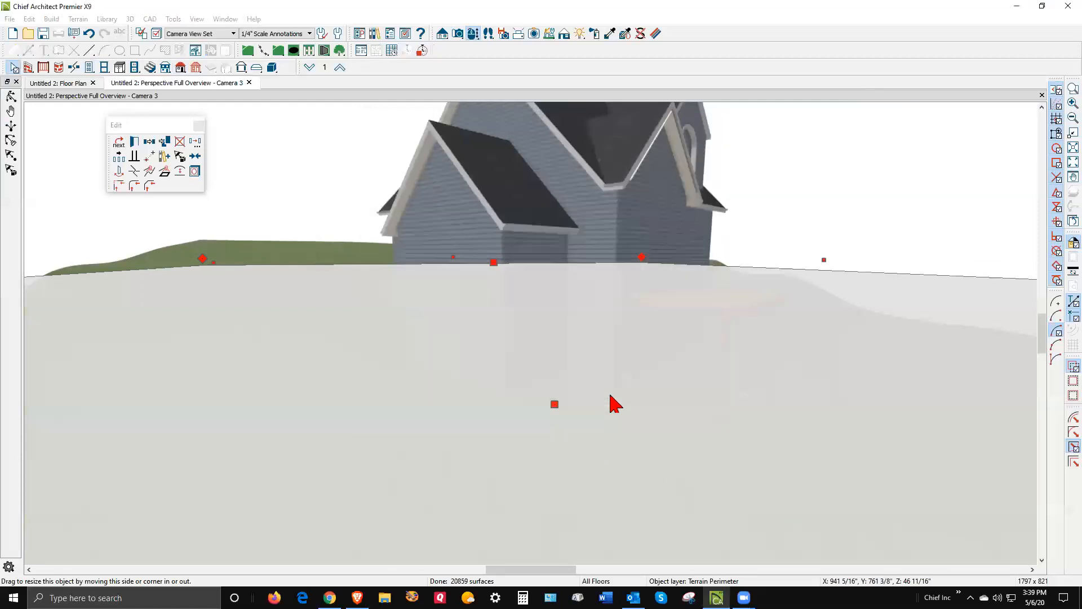
pyautogui.press('Escape')
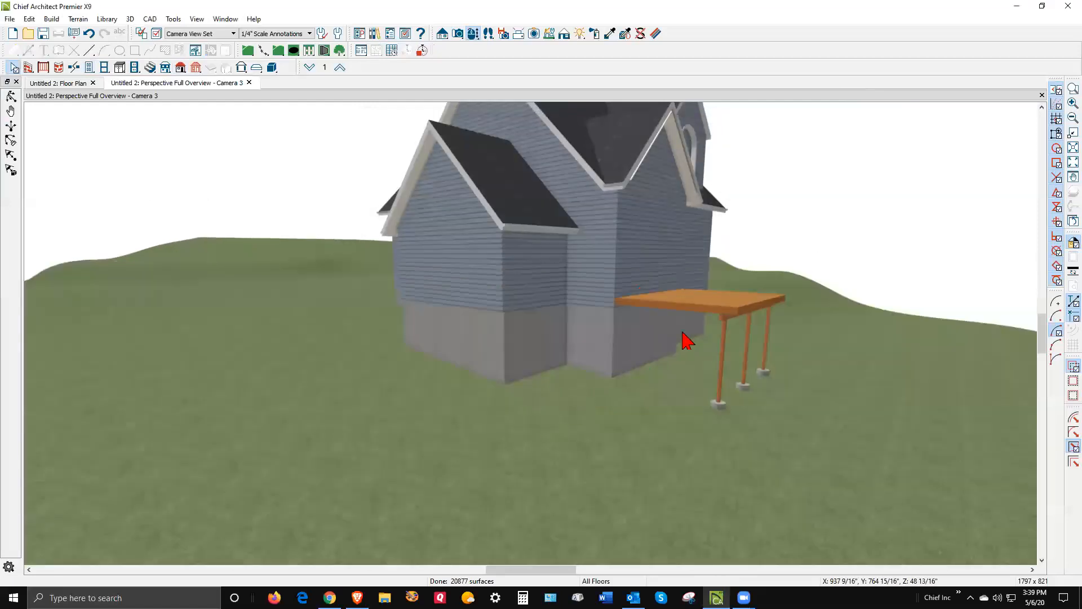
# Shorten the exterior stairs to suit the raised terrain and widen them on the door's handle side
pyautogui.click(11, 99)
pyautogui.moveTo(87, 184); pyautogui.dragTo(418, 210)
pyautogui.moveTo(394, 466)
pyautogui.mouseDown()
pyautogui.moveTo(472, 430)
pyautogui.moveTo(415, 464)
pyautogui.mouseUp()
pyautogui.press('space')
pyautogui.scroll(3, 475, 475)
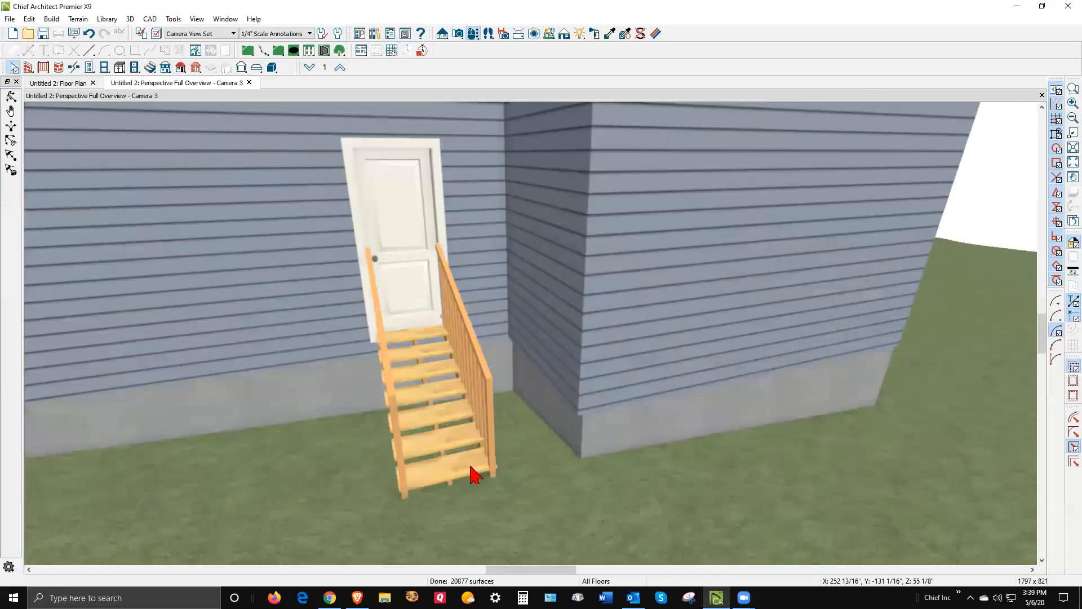
pyautogui.click(458, 482)
pyautogui.moveTo(444, 474); pyautogui.dragTo(363, 438)
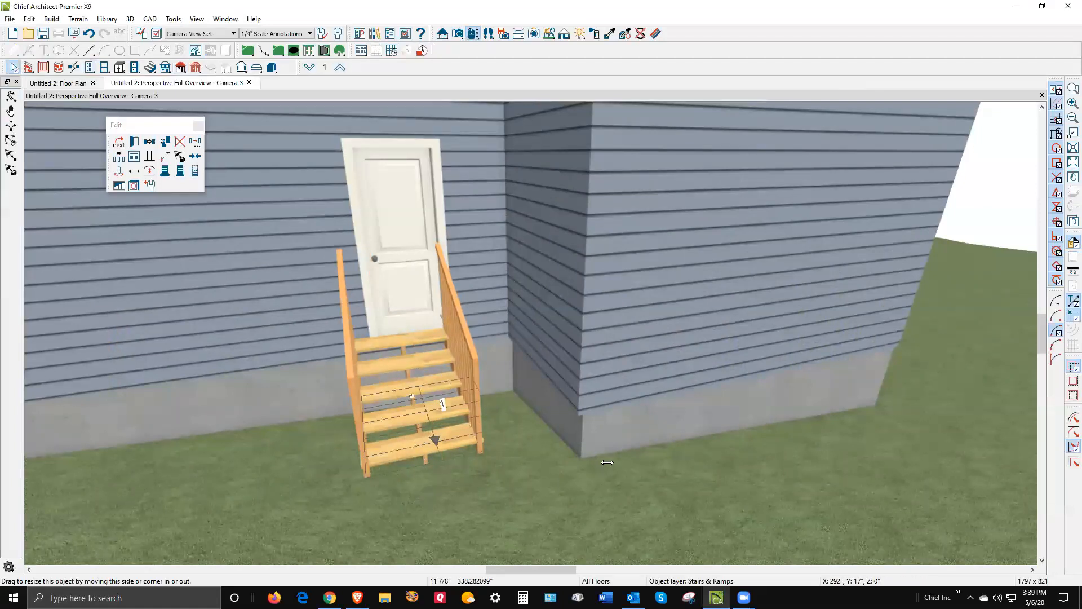
pyautogui.click(563, 457)
# Delete the small upper window that overlaps the roof edge in the dormer gable
pyautogui.scroll(-5, 535, 474)
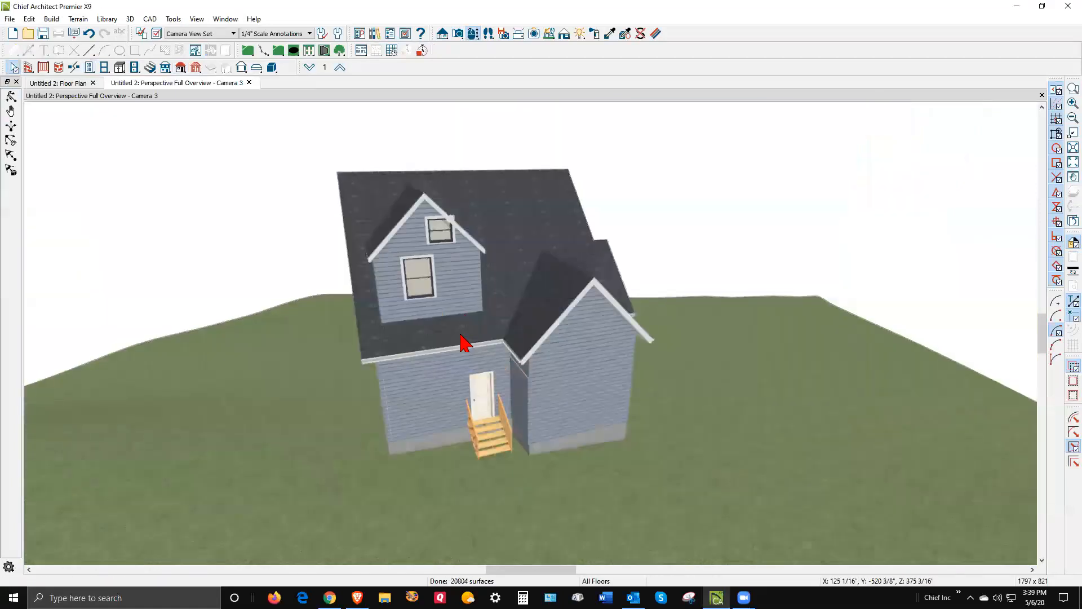
pyautogui.scroll(3, 426, 237)
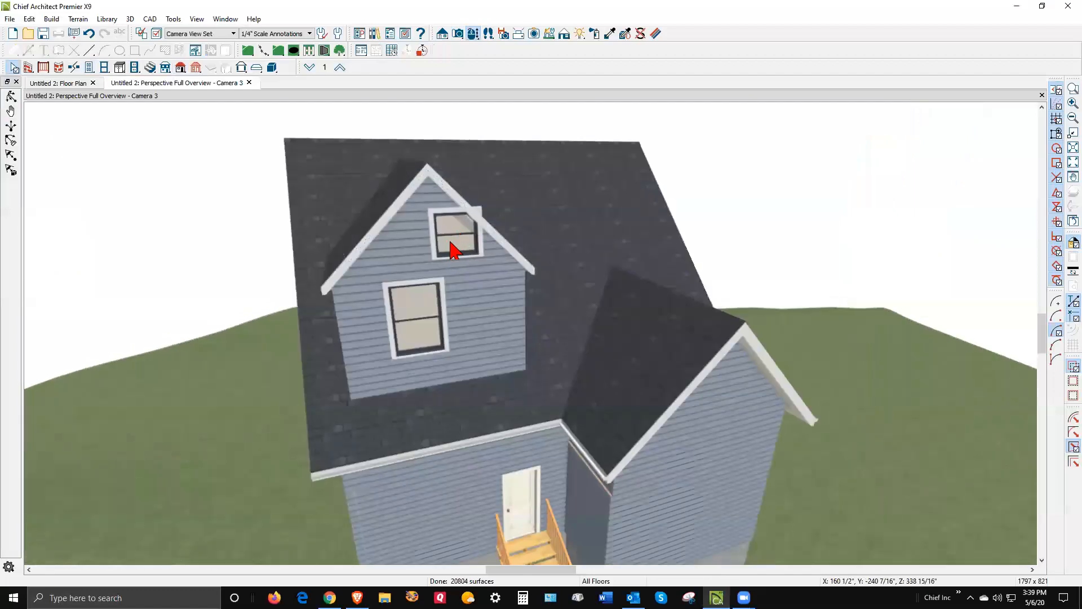
pyautogui.click(454, 250)
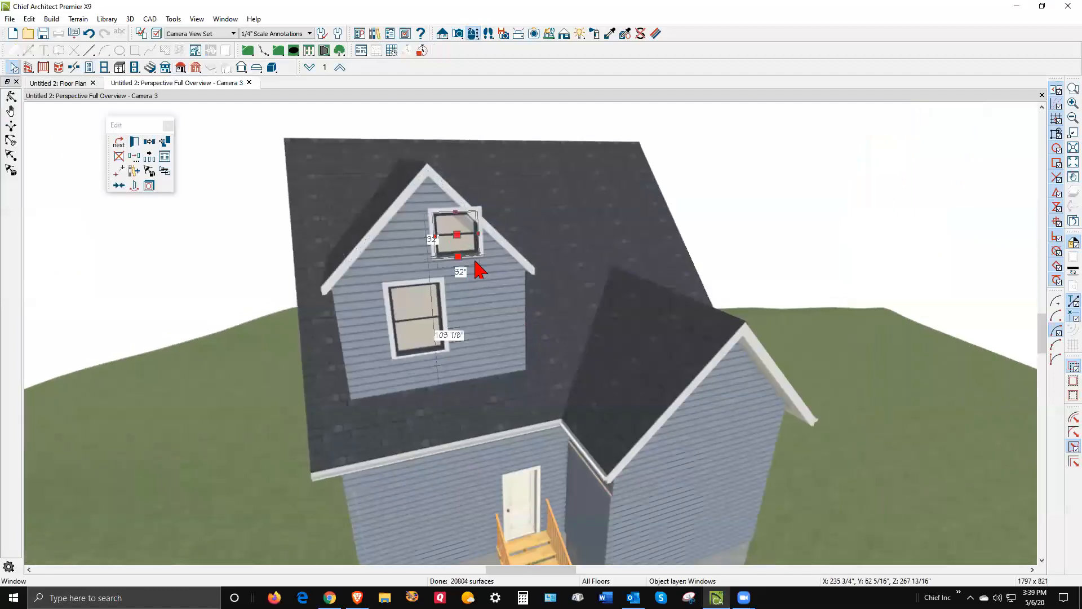
pyautogui.press('Delete')
# Center the front dormer's window on the dormer ridge in the floor plan
pyautogui.click(420, 323)
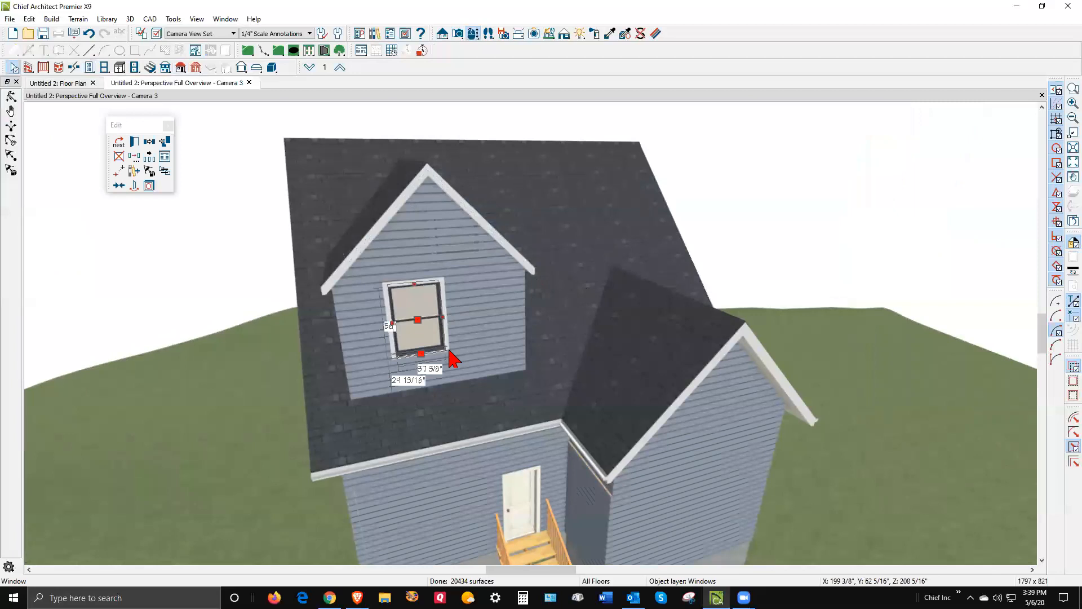
pyautogui.hotkey('ctrl', 'Tab')
pyautogui.scroll(1, 377, 270)
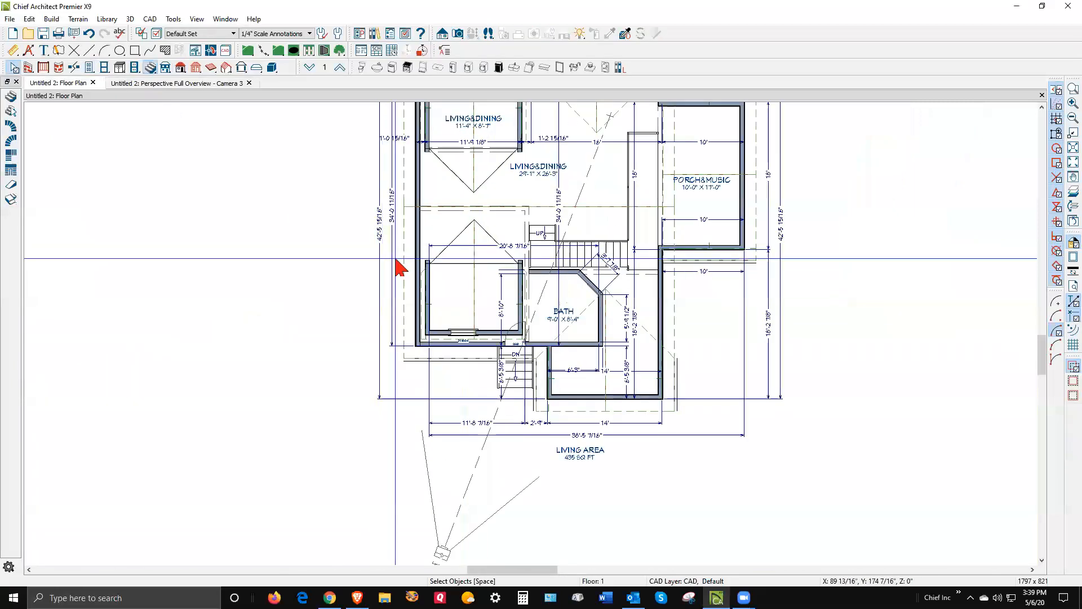
pyautogui.scroll(-1, 462, 265)
pyautogui.scroll(1, 466, 242)
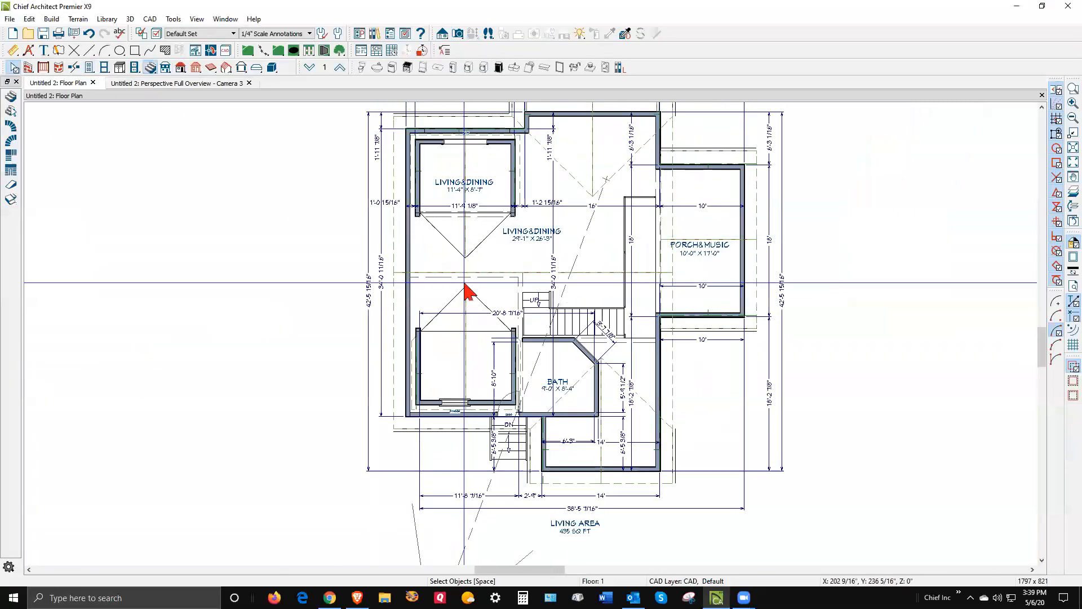
pyautogui.click(458, 409)
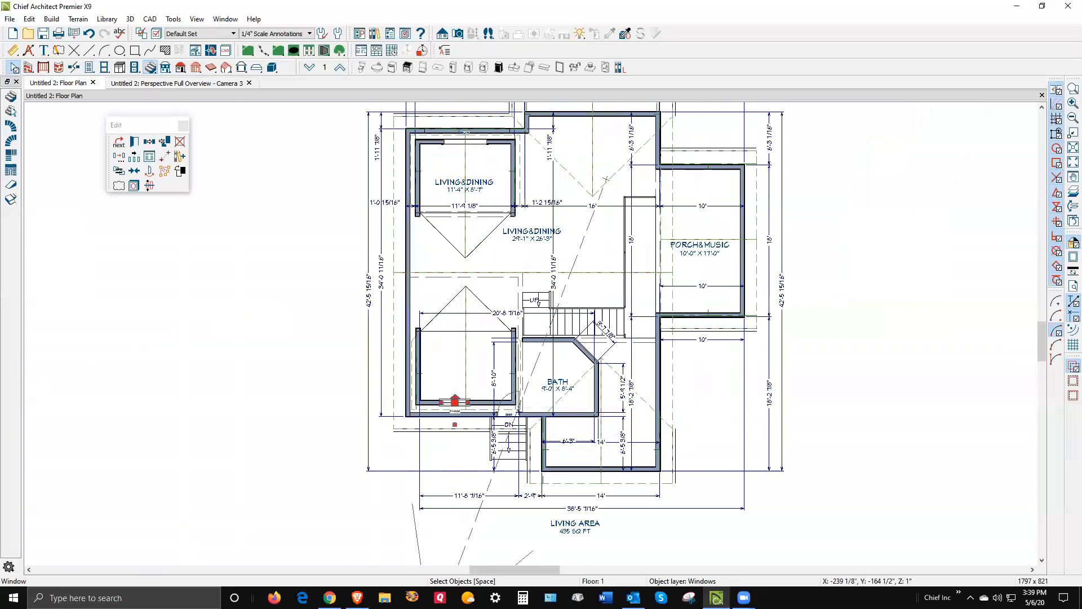
pyautogui.click(135, 171)
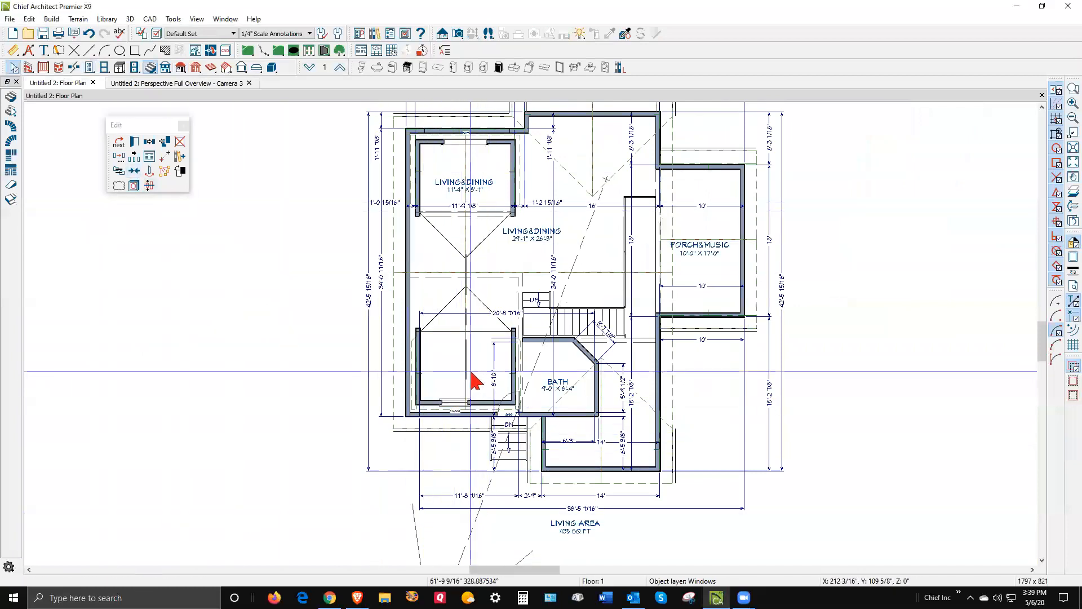
pyautogui.click(467, 403)
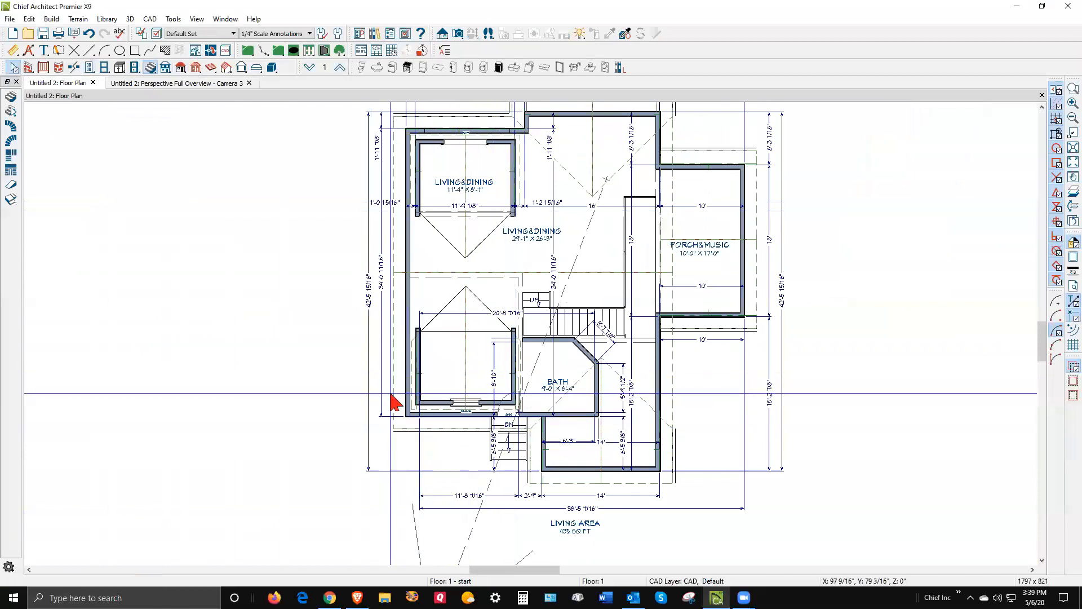
# Move the two main roof planes containing the dormer openings from floor 1 up to floor 2
pyautogui.click(395, 402)
pyautogui.keyDown('shift'); pyautogui.click(395, 239); pyautogui.keyUp('shift')
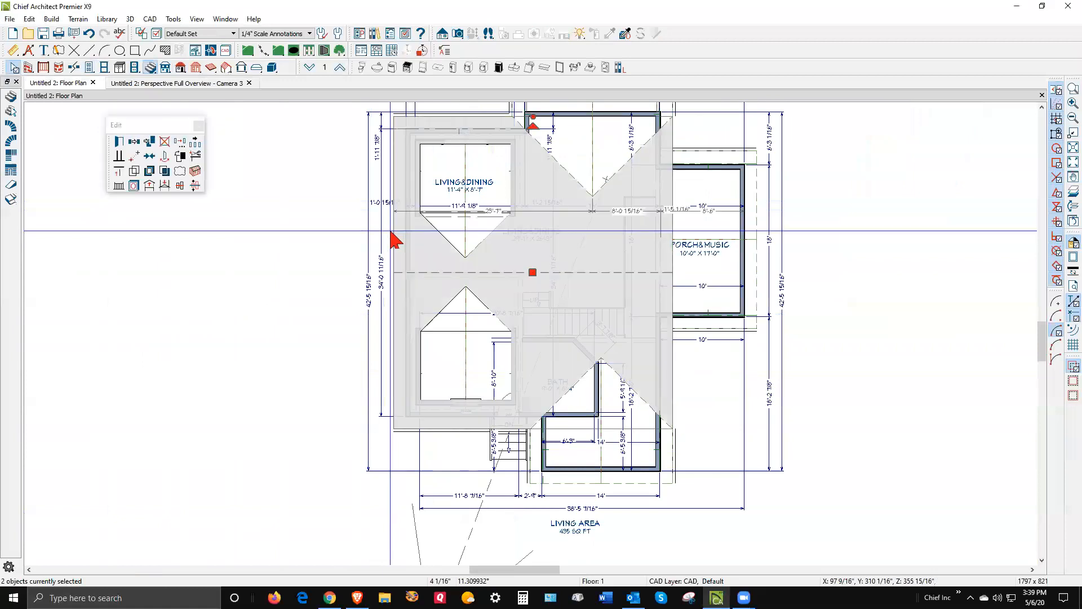
pyautogui.click(149, 186)
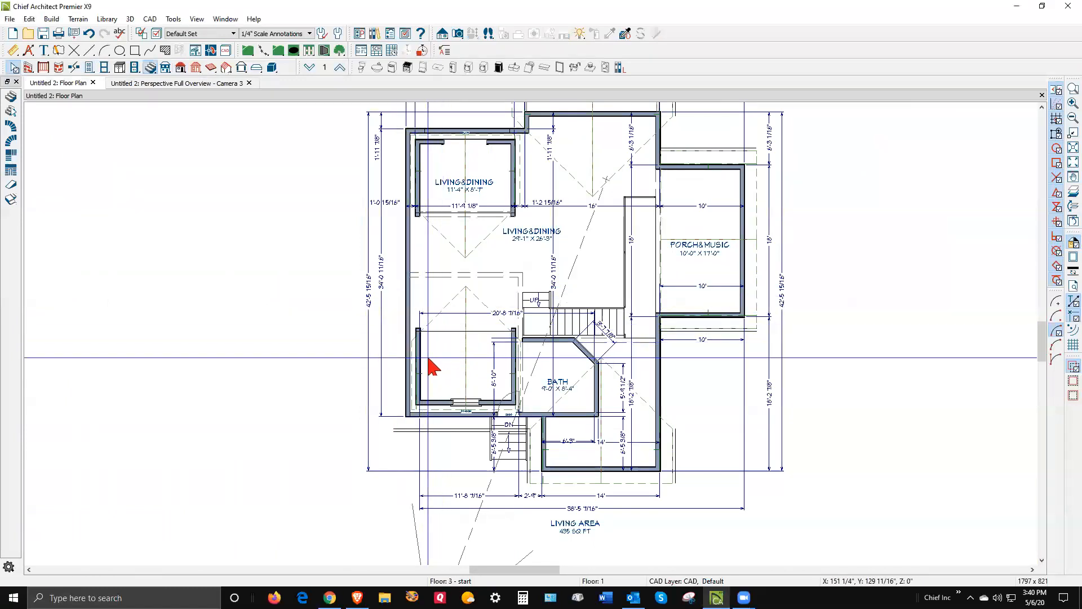
# Copy the front dormer from floor 1 and paste it on floor 2, holding its position
pyautogui.click(458, 385)
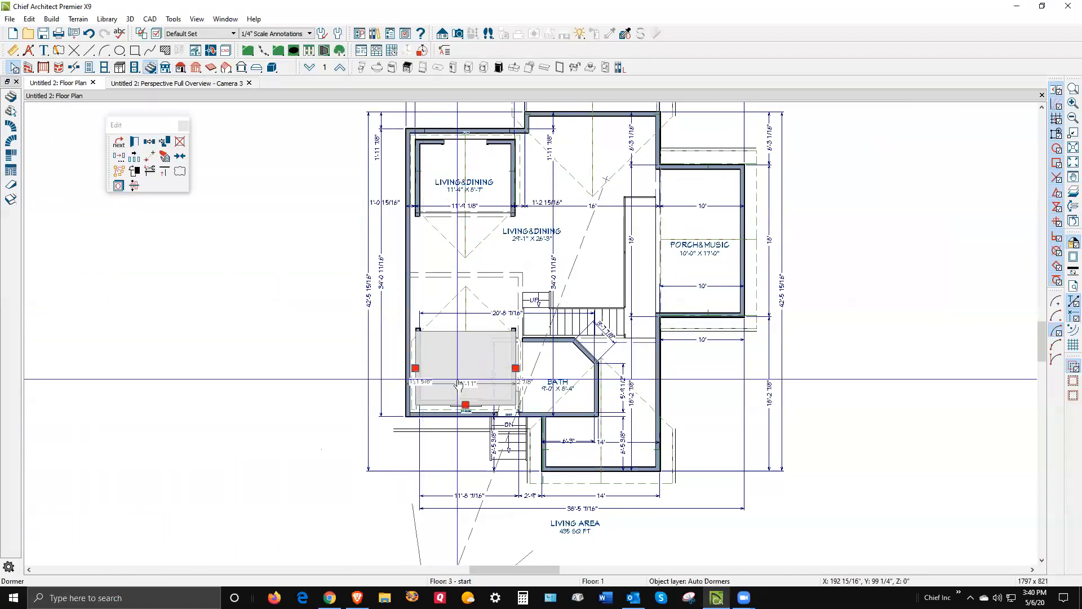
pyautogui.click(154, 142)
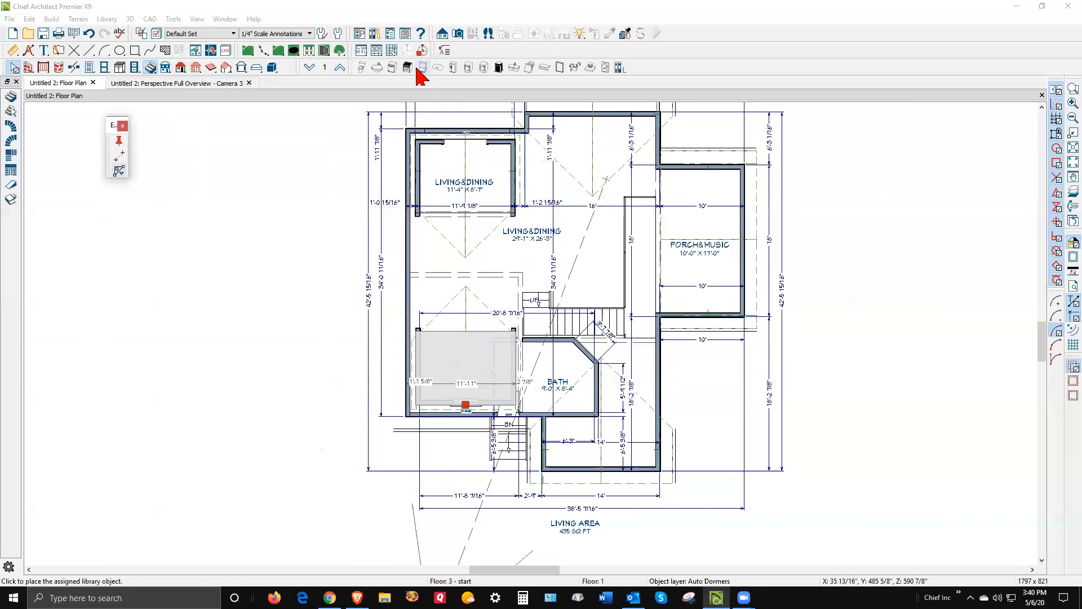
pyautogui.click(339, 67)
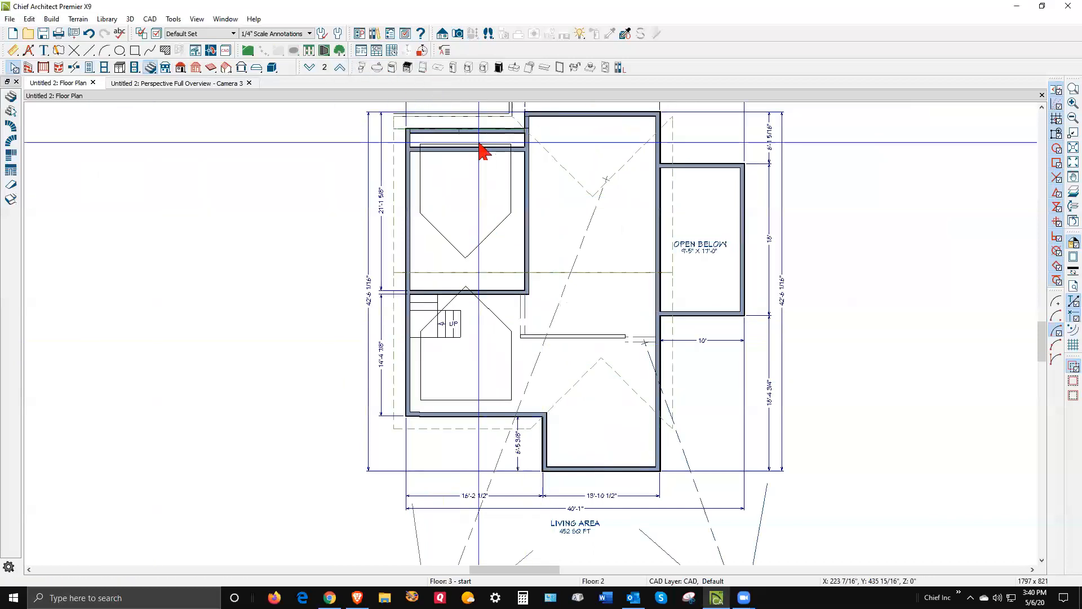
pyautogui.click(29, 19)
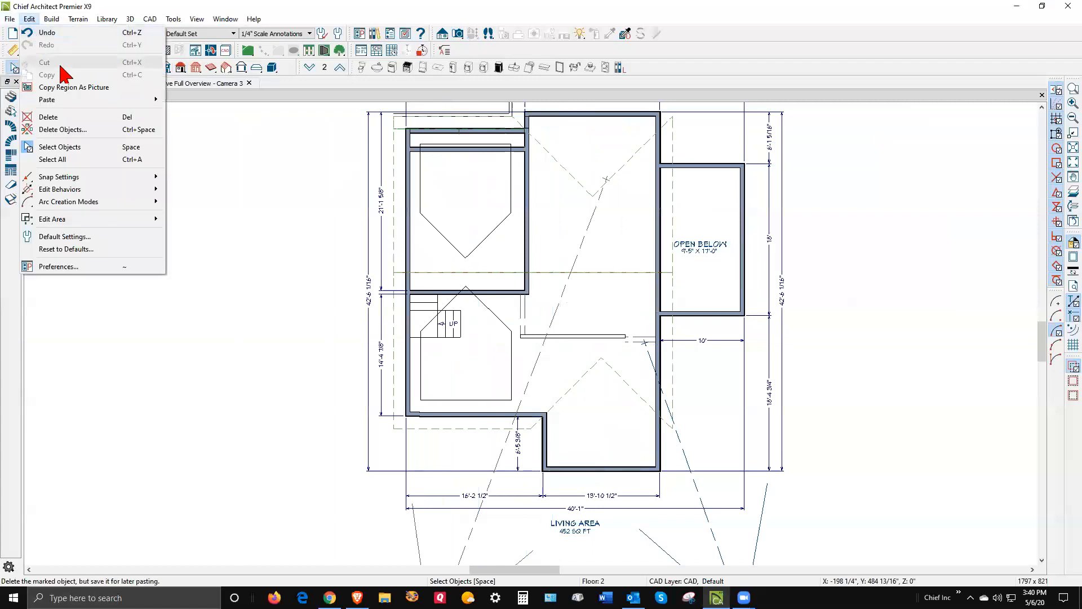
pyautogui.moveTo(157, 99)
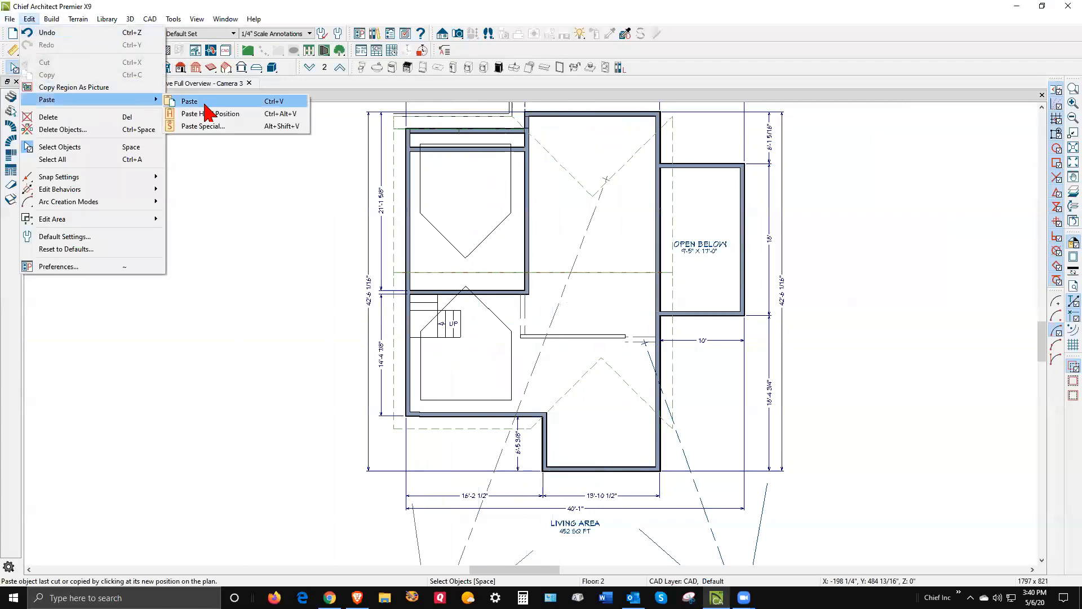
pyautogui.click(208, 113)
pyautogui.press('Escape')
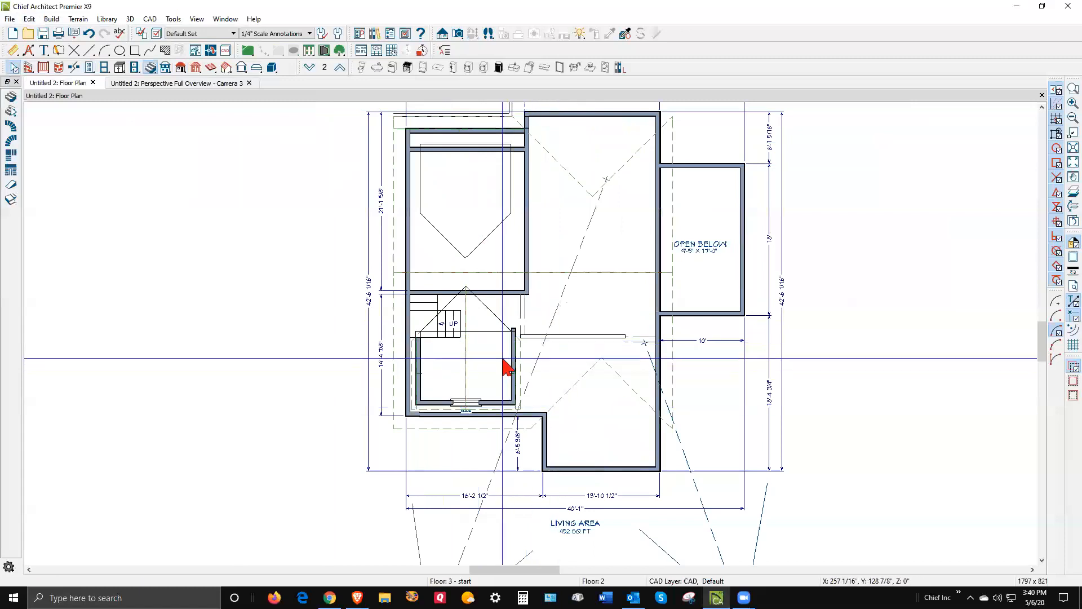
# Delete the original front dormer from floor 1
pyautogui.click(309, 67)
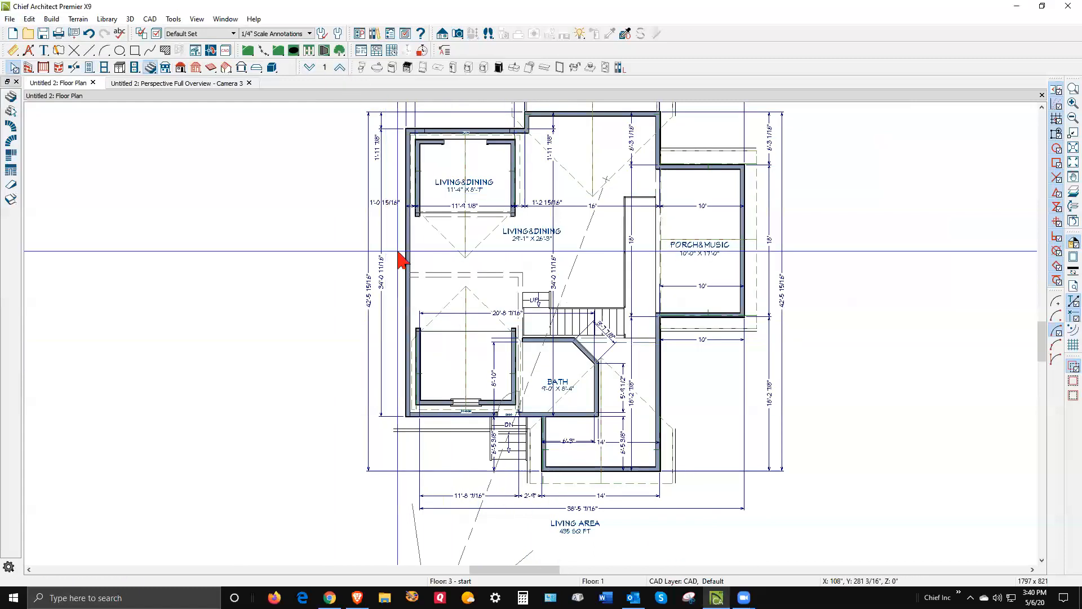
pyautogui.click(417, 403)
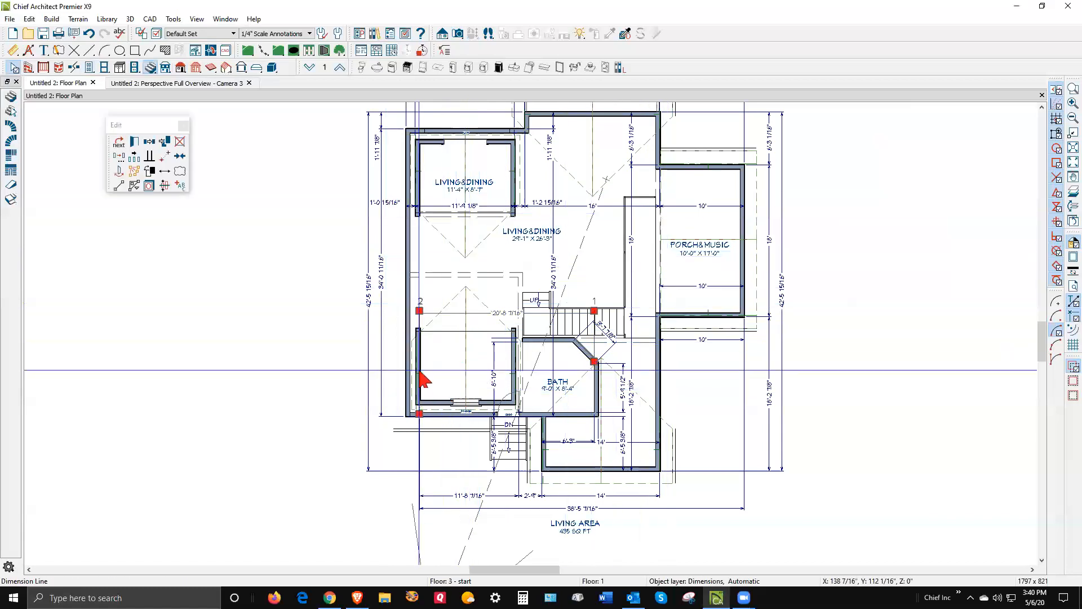
pyautogui.click(489, 387)
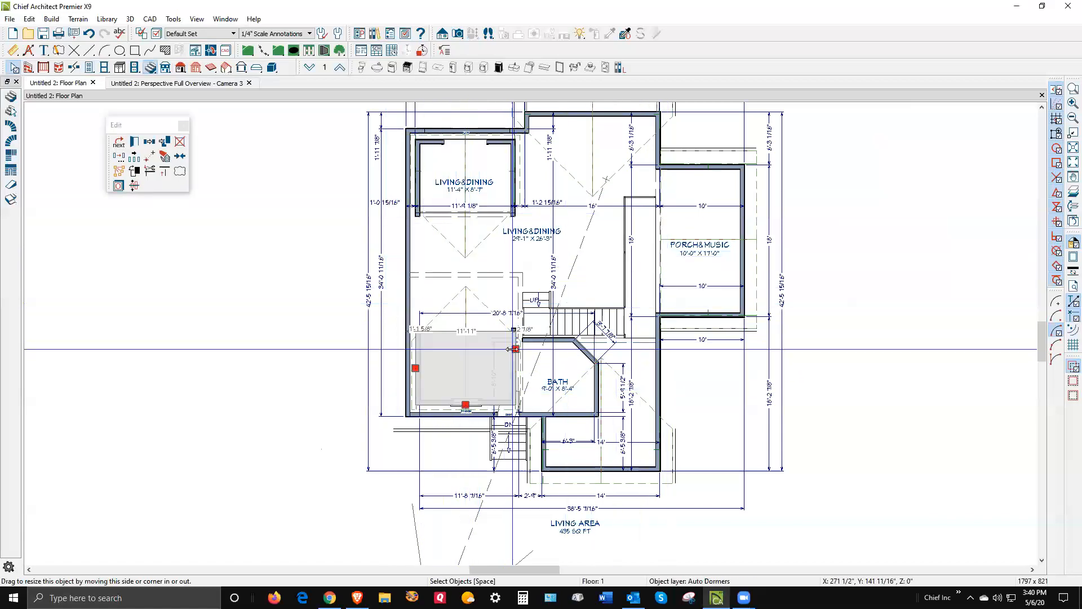
pyautogui.press('Escape')
# Copy the rear dormer from floor 1 and delete the floor 2 wall running just inside the rear exterior wall
pyautogui.scroll(-2, 500, 355)
pyautogui.scroll(3, 446, 205)
pyautogui.click(439, 209)
pyautogui.rightClick(439, 209)
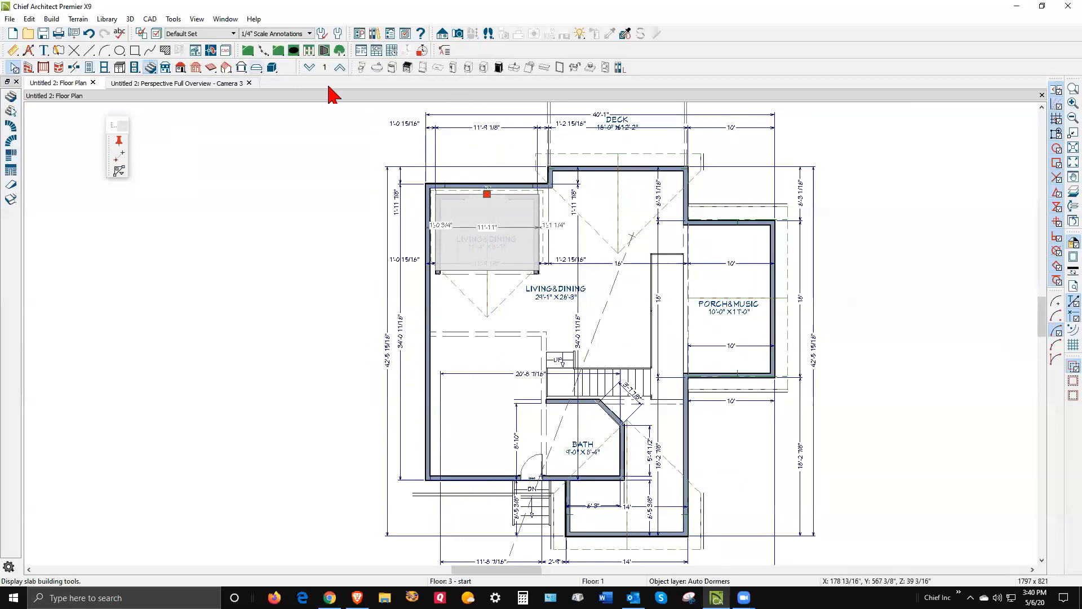
pyautogui.click(340, 67)
pyautogui.click(149, 66)
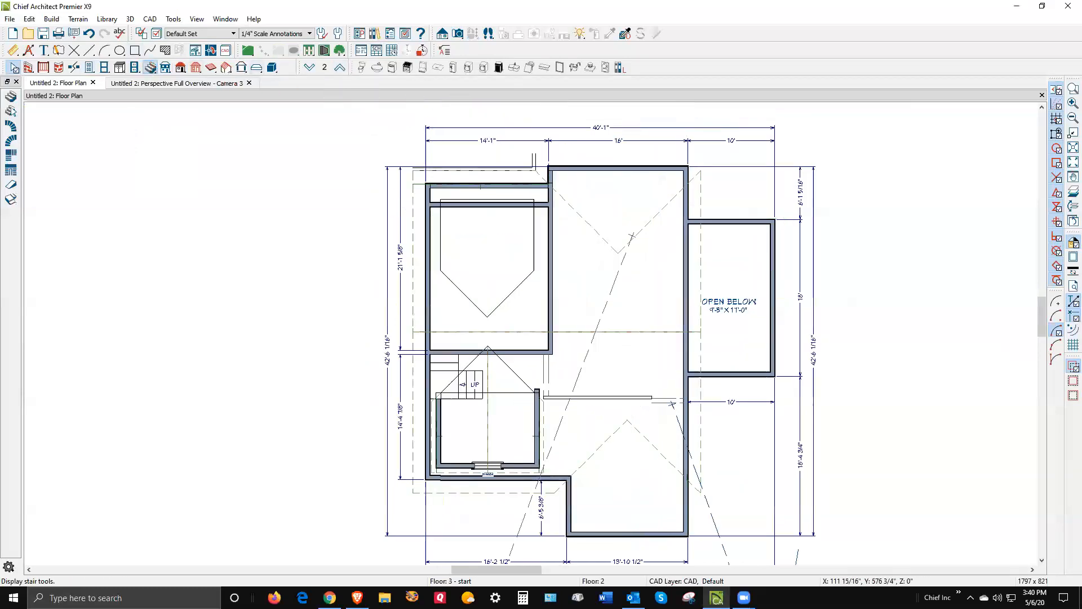
pyautogui.click(515, 205)
pyautogui.press('Delete')
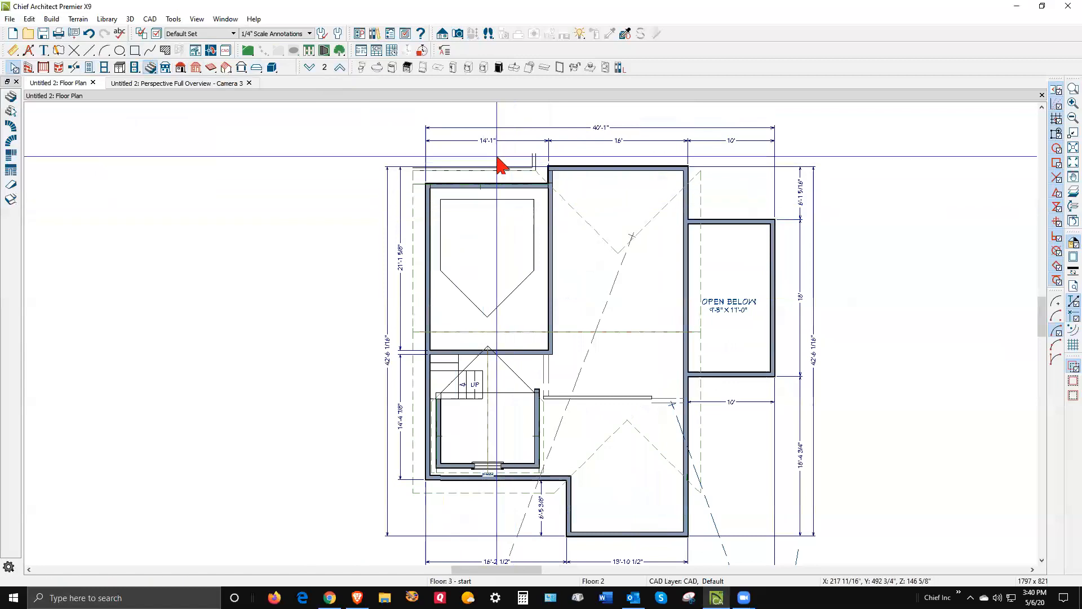
# Paste the copied rear dormer on floor 2, holding its position
pyautogui.click(31, 20)
pyautogui.moveTo(72, 61)
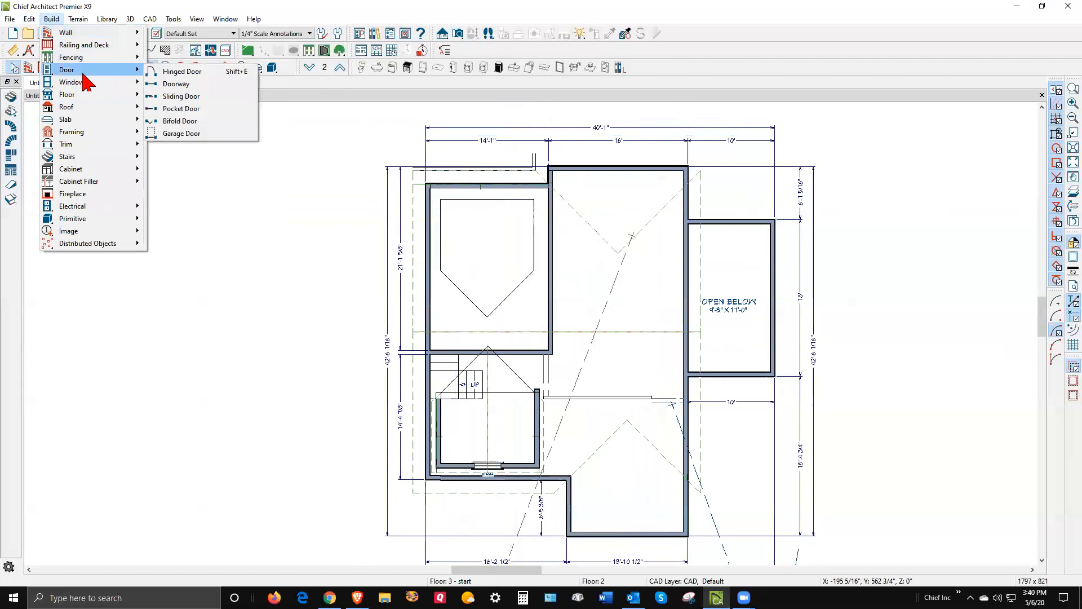
pyautogui.moveTo(86, 112)
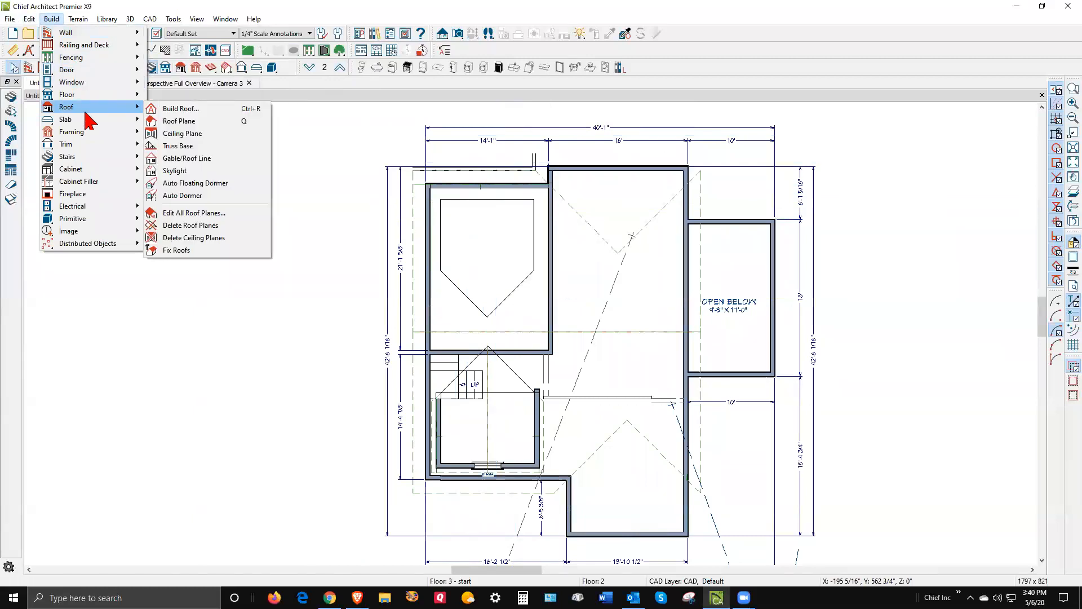
pyautogui.moveTo(29, 19)
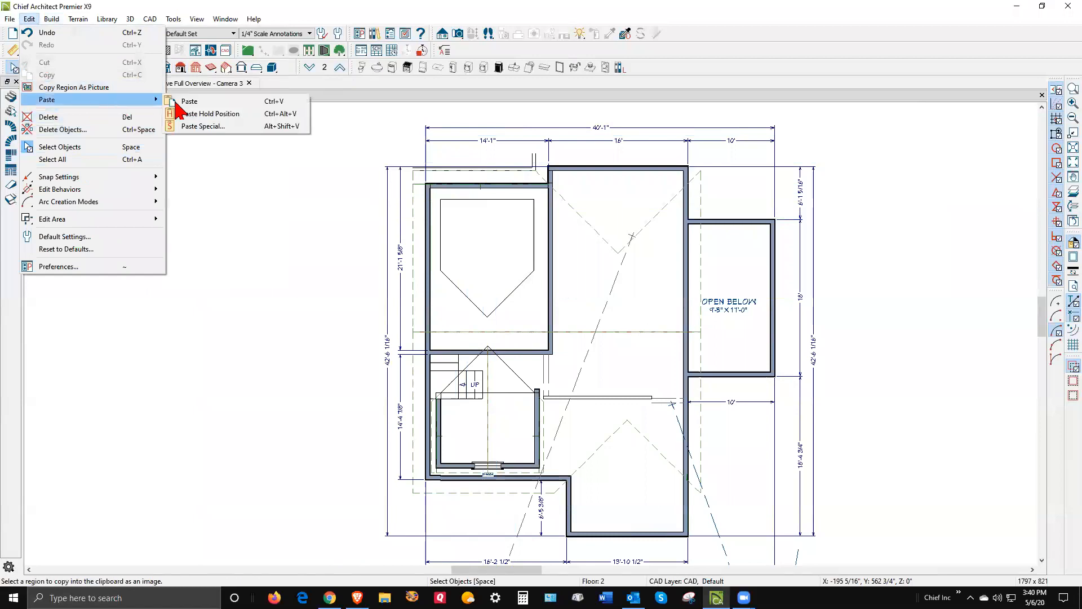
pyautogui.click(213, 113)
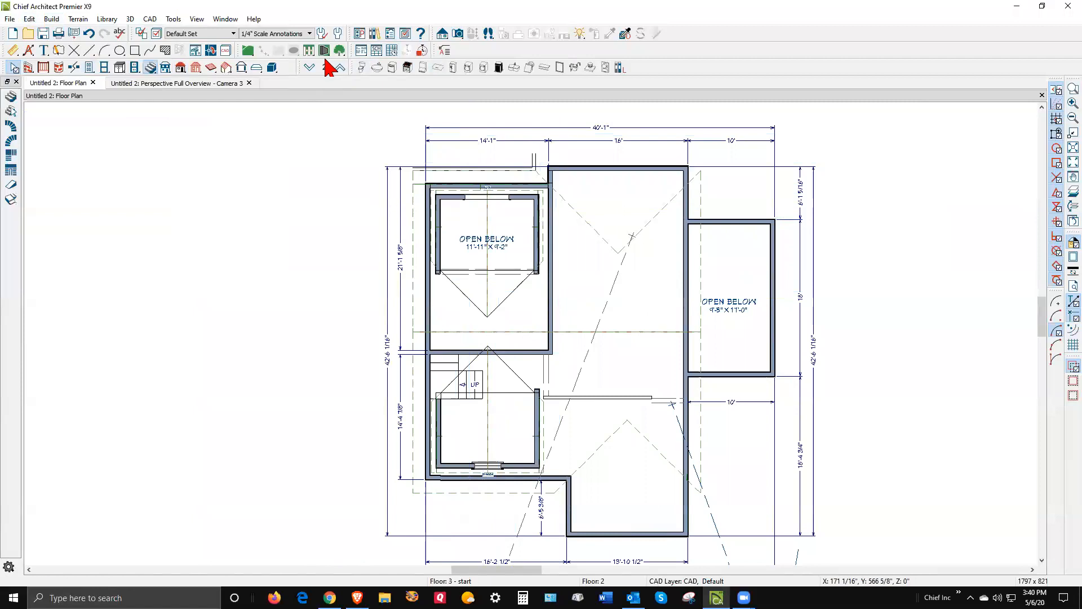
# Delete the original rear dormer from floor 1
pyautogui.click(310, 67)
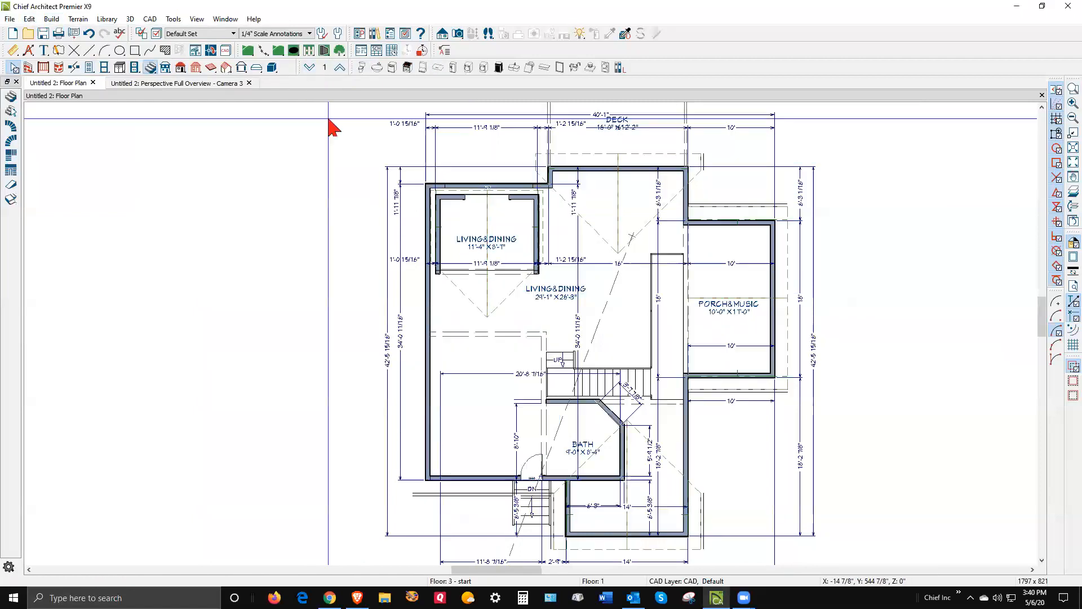
pyautogui.click(447, 239)
pyautogui.click(440, 240)
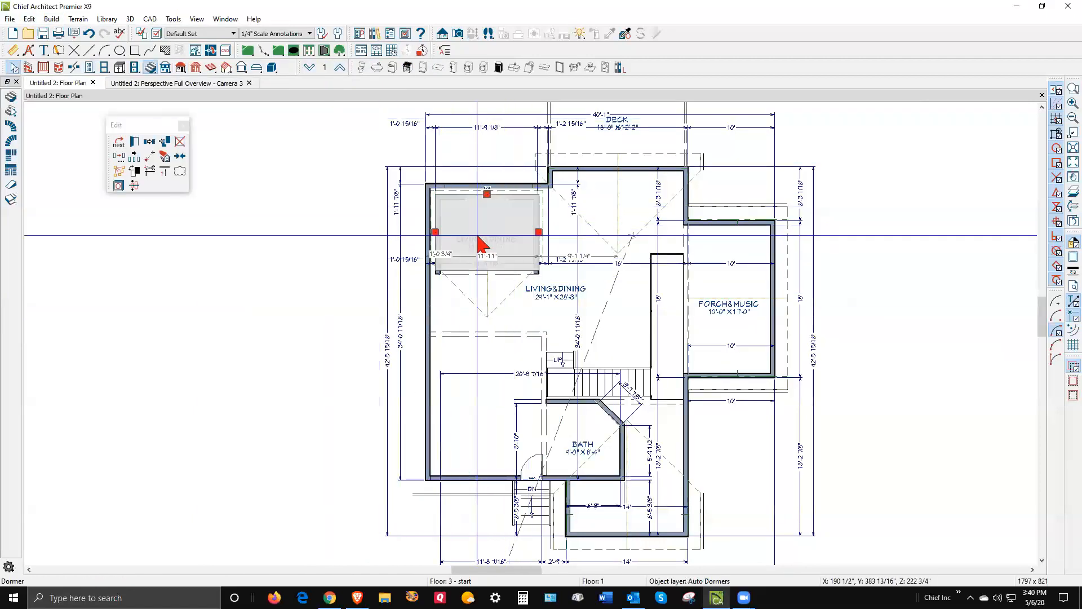
pyautogui.press('Escape')
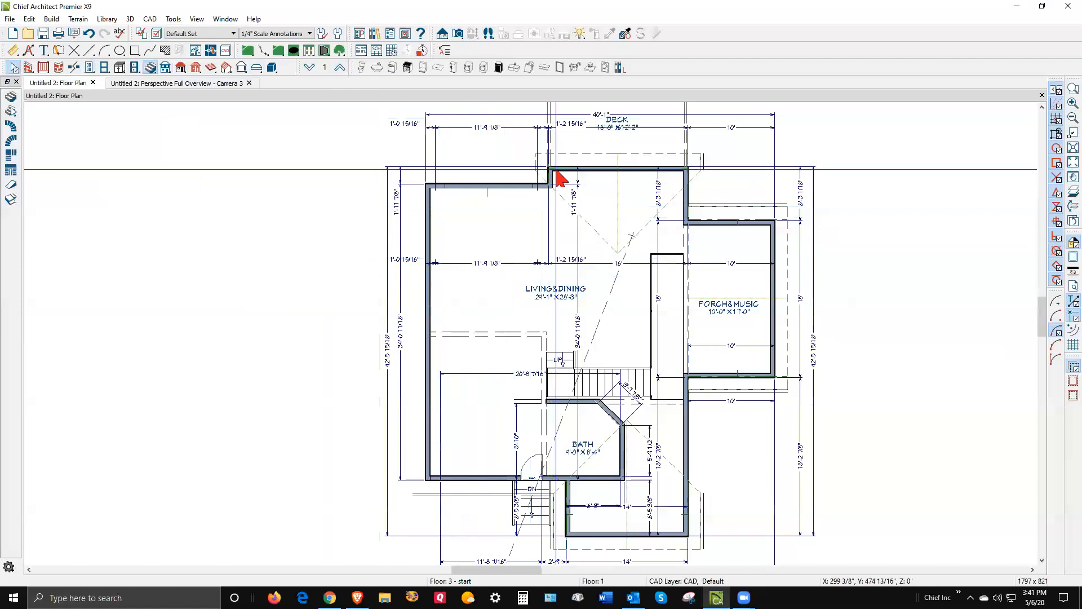
# Raise the arched doorway in the rear dormer's gable wall to about 76 3/4 inches above the floor in the perspective view
pyautogui.scroll(-5, 423, 242)
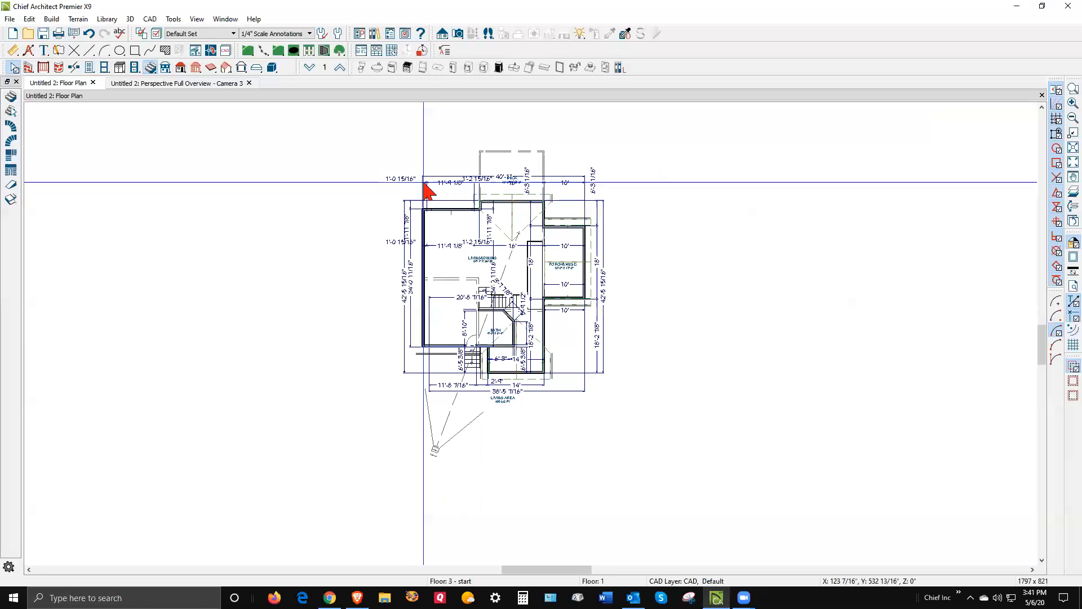
pyautogui.hotkey('ctrl', 'Tab')
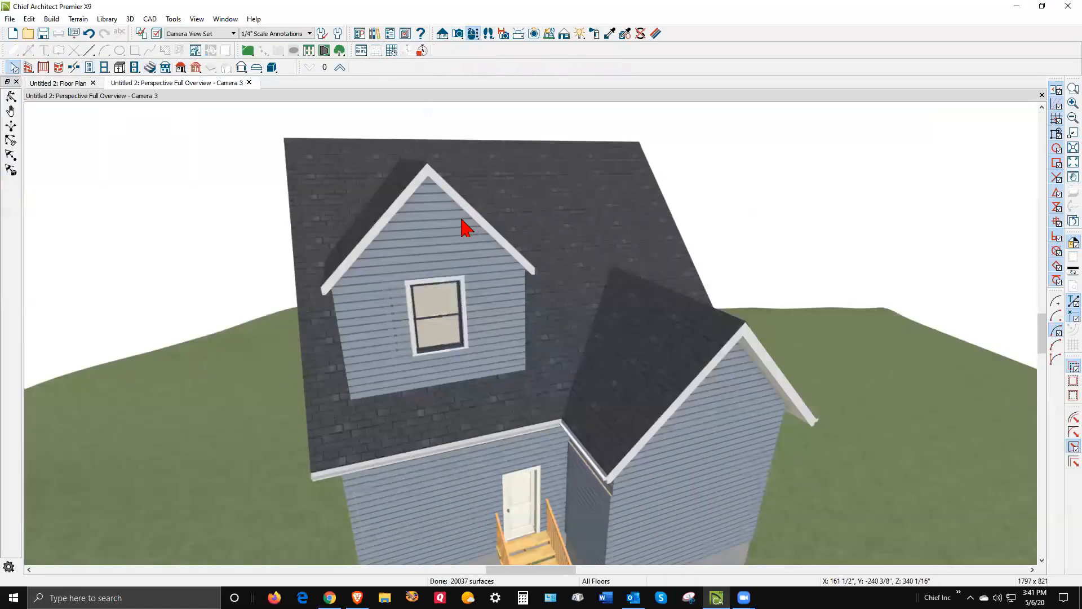
pyautogui.click(10, 99)
pyautogui.moveTo(261, 164); pyautogui.dragTo(536, 174)
pyautogui.press('space')
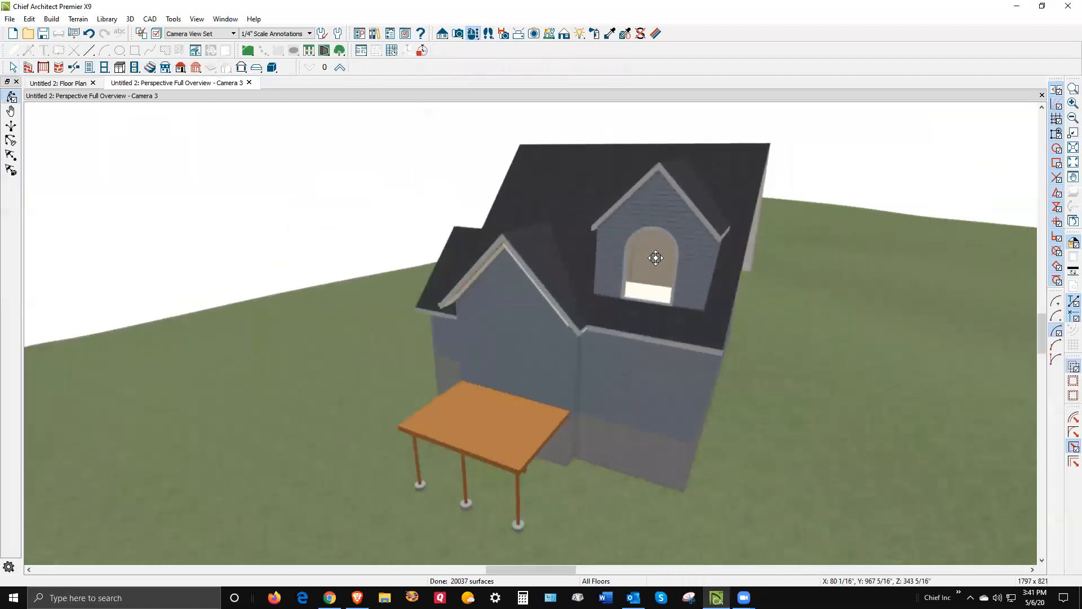
pyautogui.scroll(4, 652, 239)
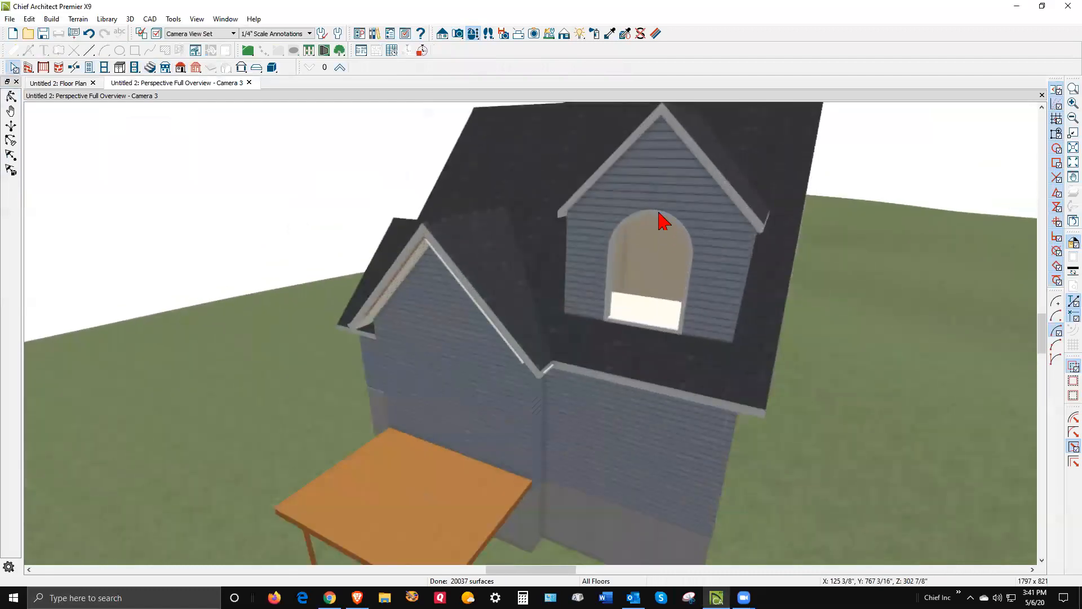
pyautogui.click(654, 248)
pyautogui.moveTo(648, 269); pyautogui.dragTo(651, 234)
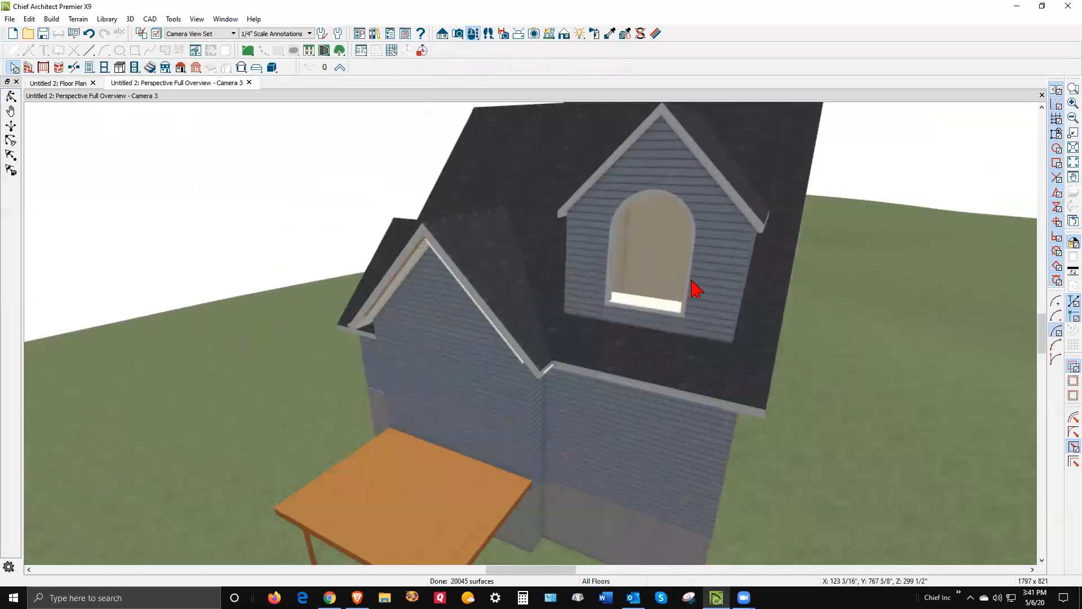
# Delete the arched doorway from the rear dormer's gable wall, leaving its specification unchanged
pyautogui.doubleClick(691, 285)
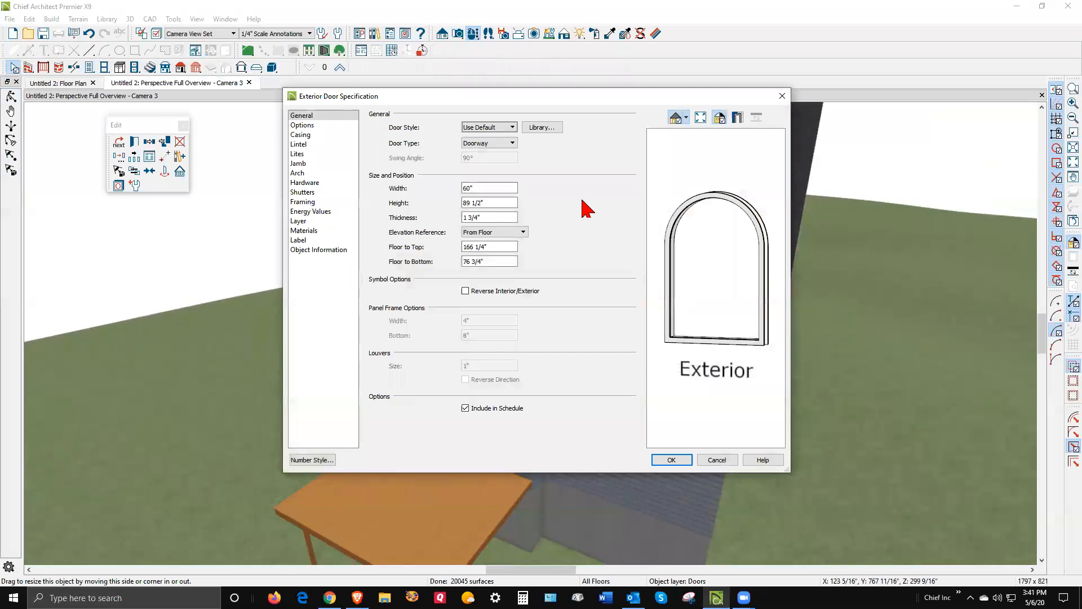
pyautogui.click(717, 460)
pyautogui.press('Delete')
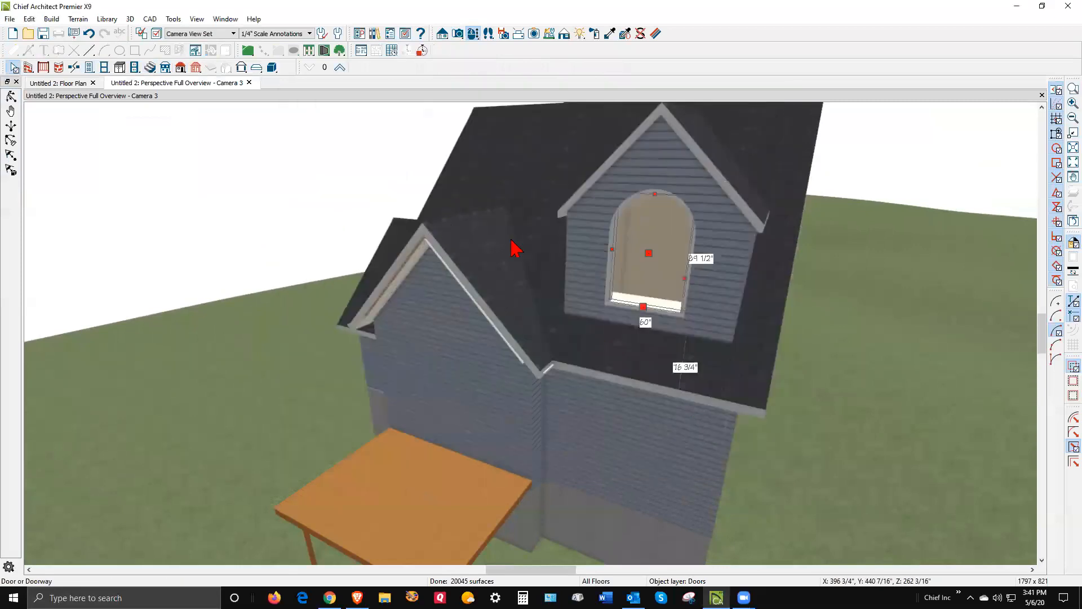
# Place a window in the middle of the rear dormer's gable wall
pyautogui.click(105, 67)
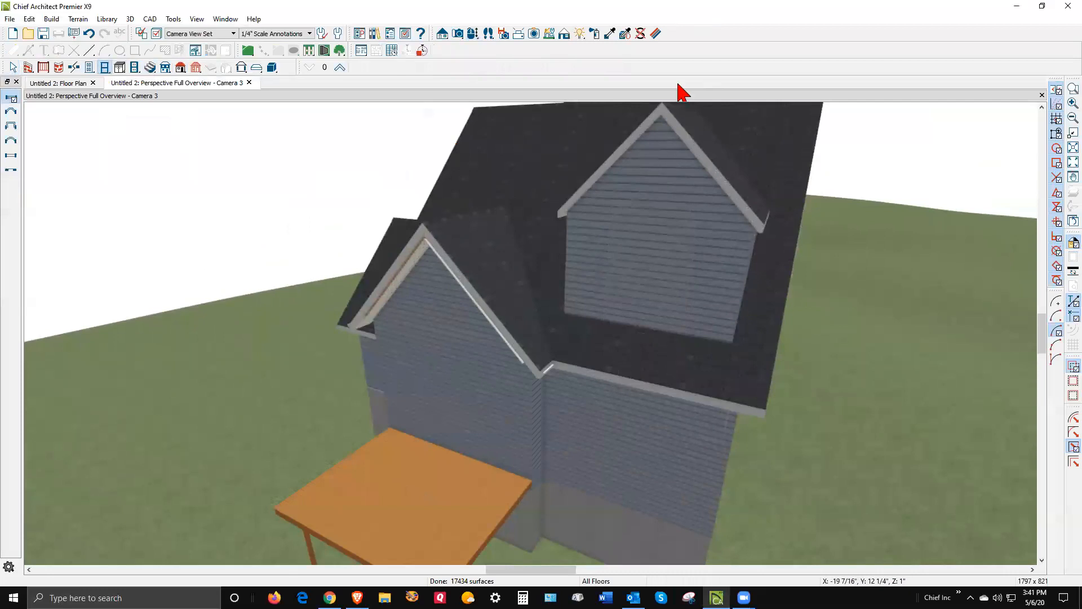
pyautogui.click(655, 253)
pyautogui.press('space')
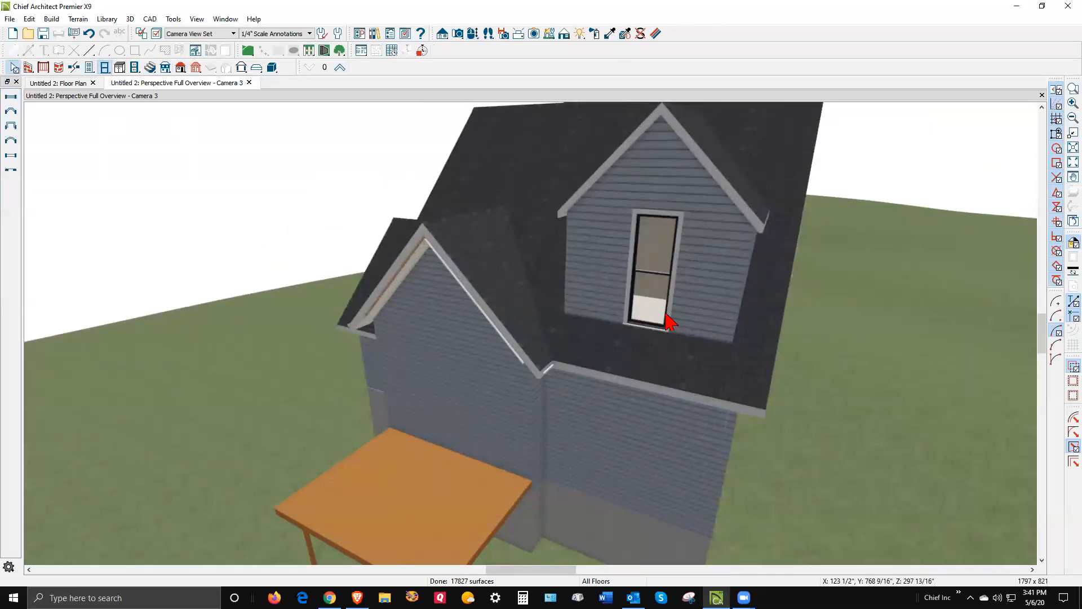
# Set the rear dormer window's width to 48" and its floor-to-top height to 160"
pyautogui.click(666, 315)
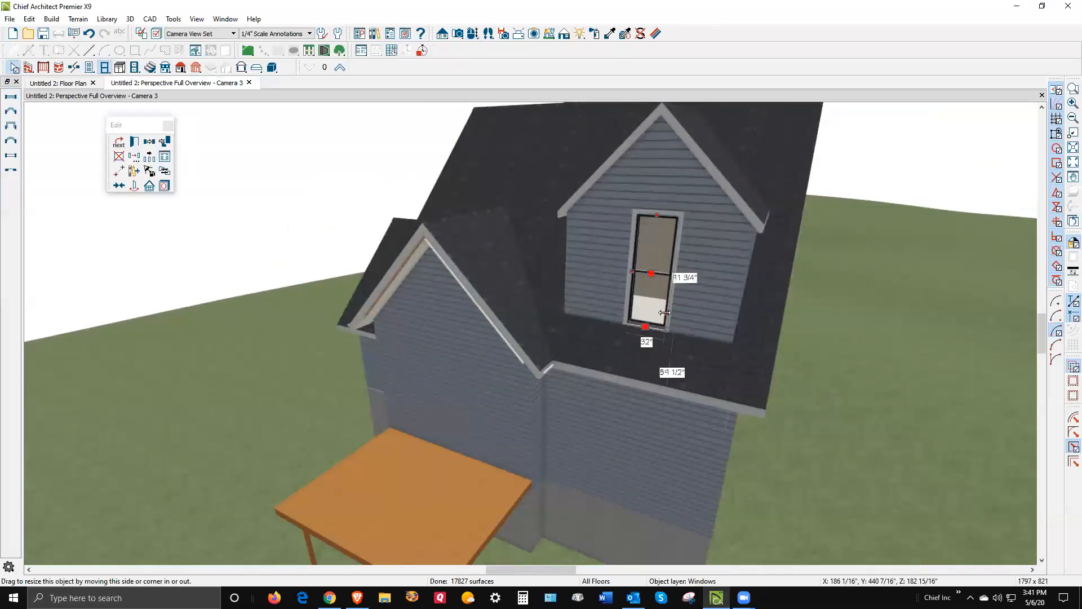
pyautogui.click(137, 145)
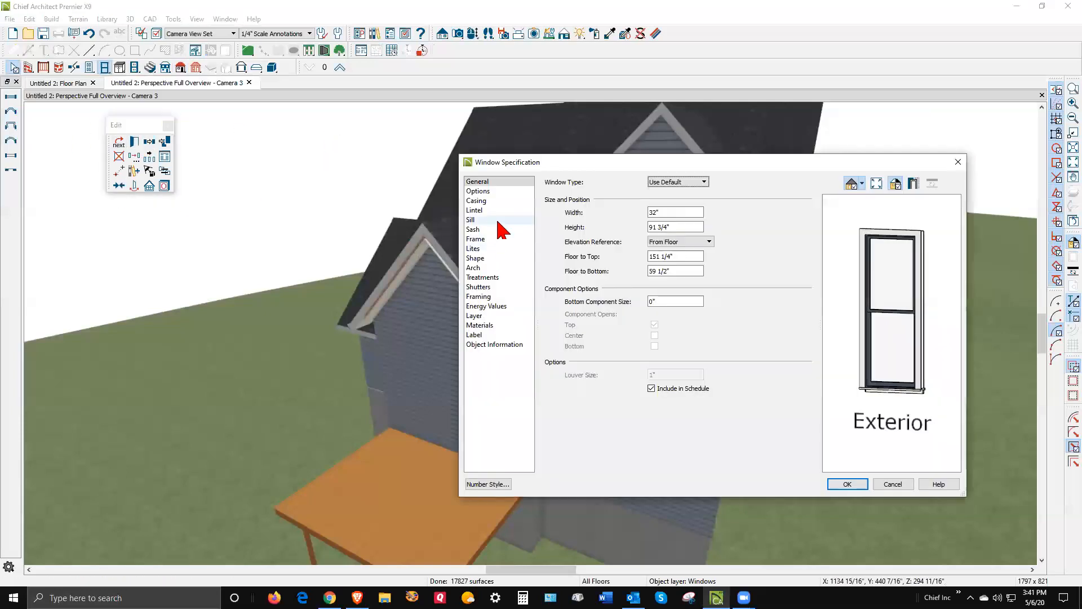
pyautogui.doubleClick(659, 212)
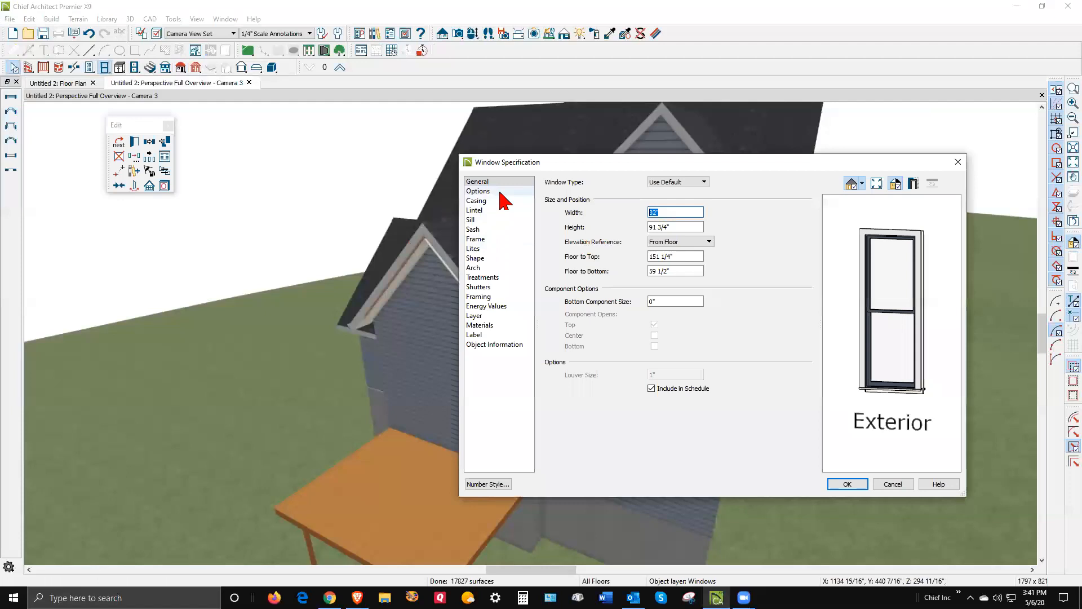
pyautogui.press('Tab')
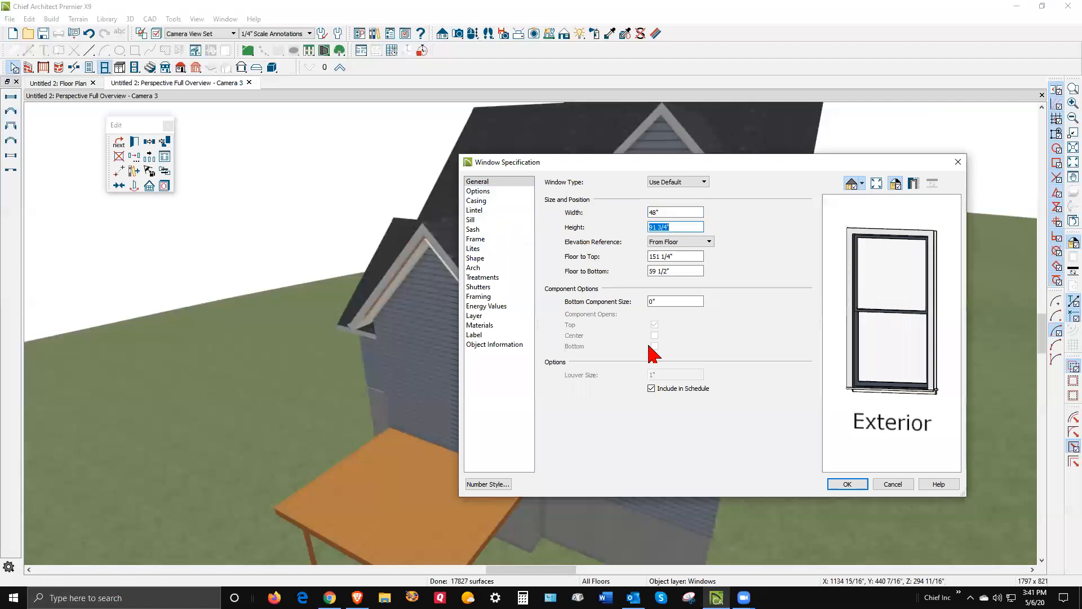
pyautogui.click(687, 257)
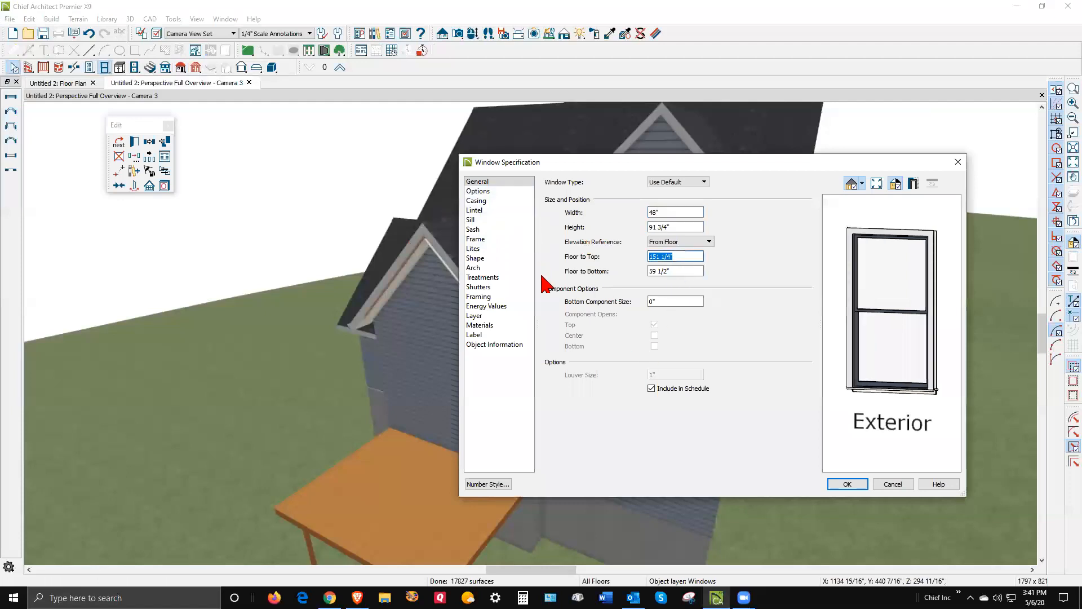
pyautogui.write('160')
pyautogui.press('Tab')
pyautogui.click(851, 486)
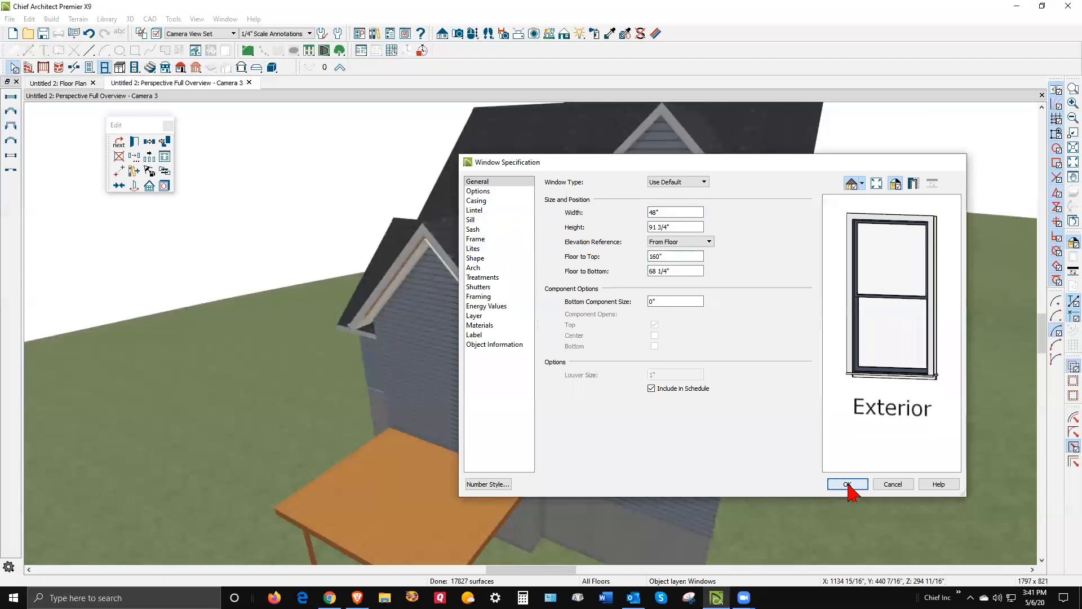
# Change the rear dormer window to Fixed Glass with a Round Top arch
pyautogui.click(134, 141)
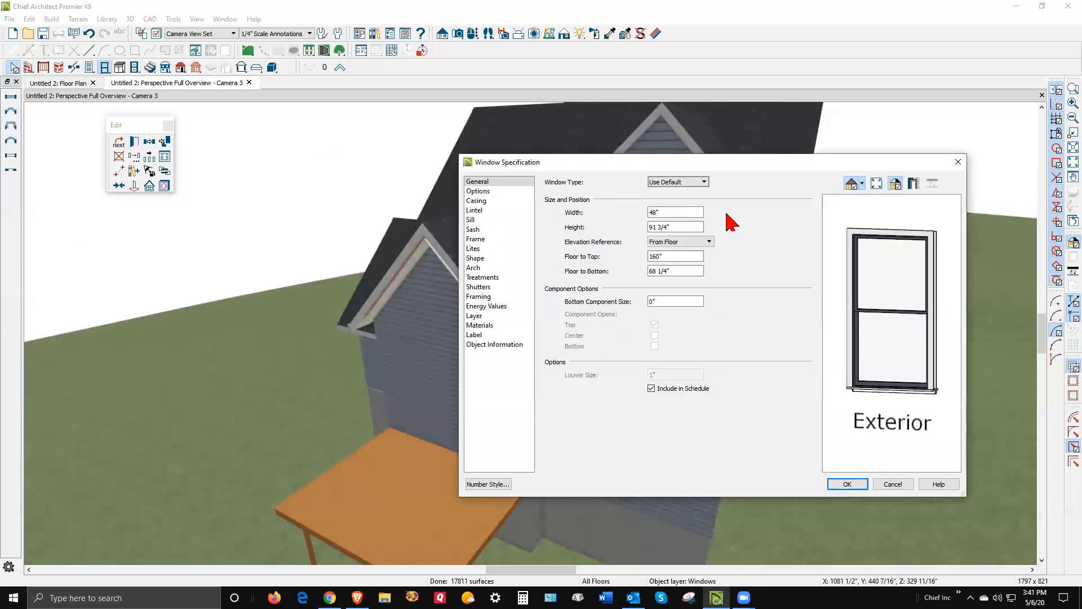
pyautogui.click(702, 182)
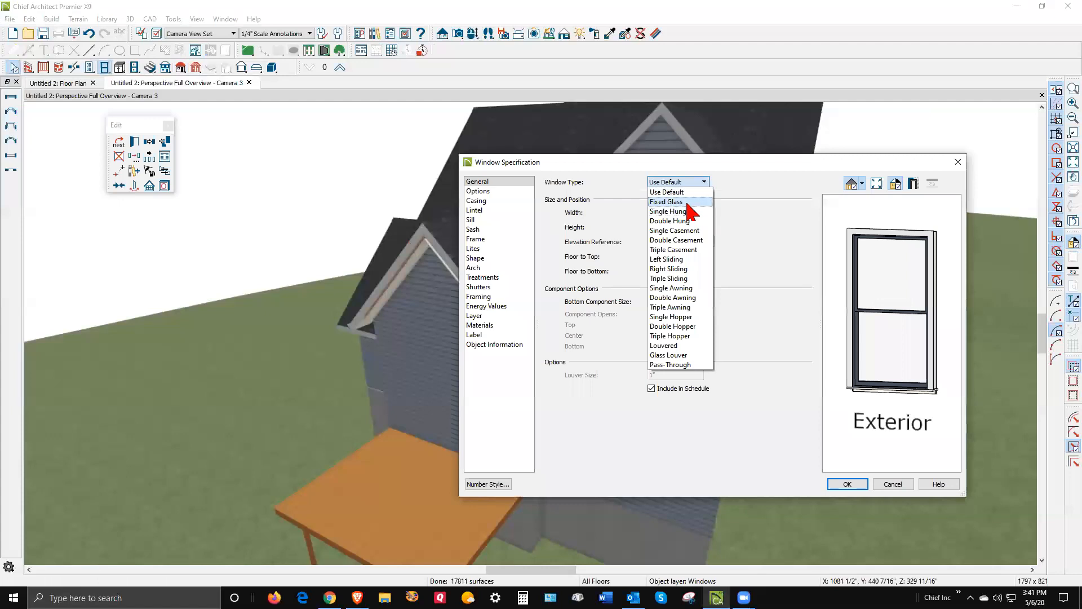
pyautogui.click(667, 202)
pyautogui.click(484, 268)
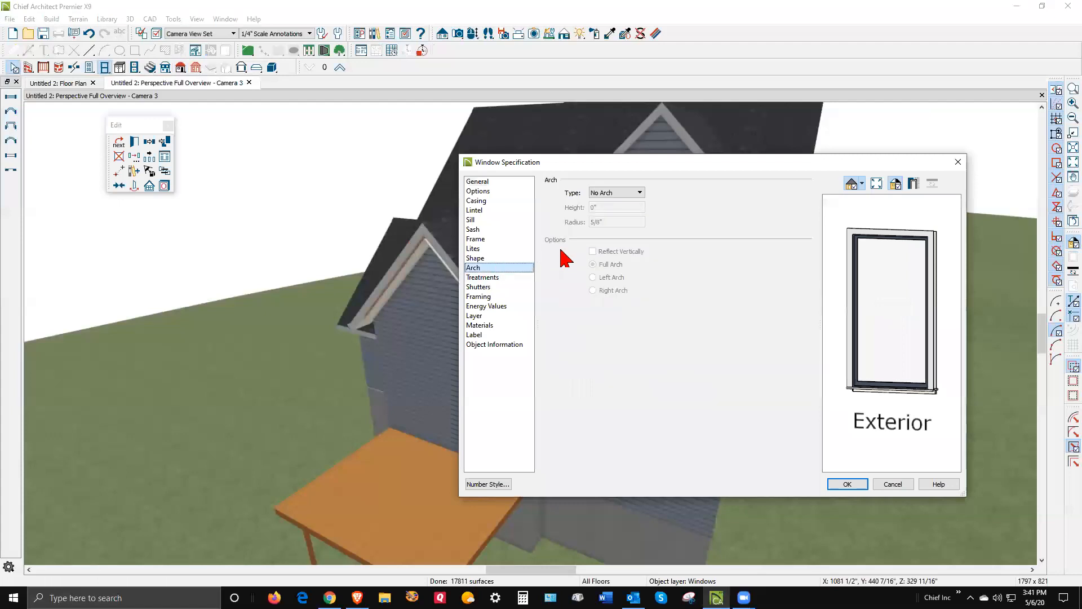
pyautogui.click(641, 192)
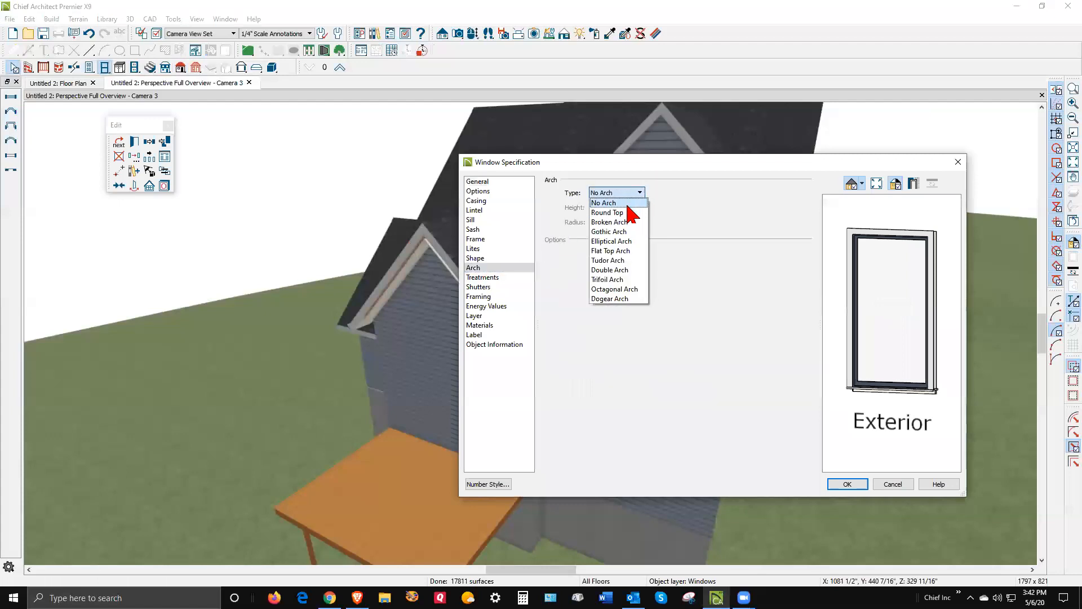
pyautogui.click(615, 212)
pyautogui.click(860, 487)
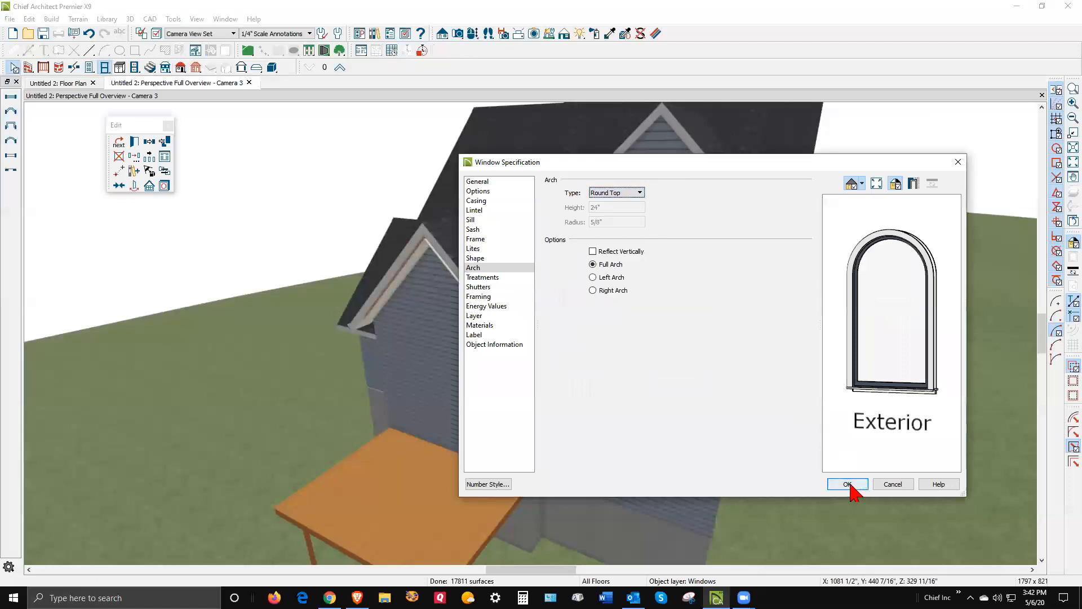
pyautogui.press('Escape')
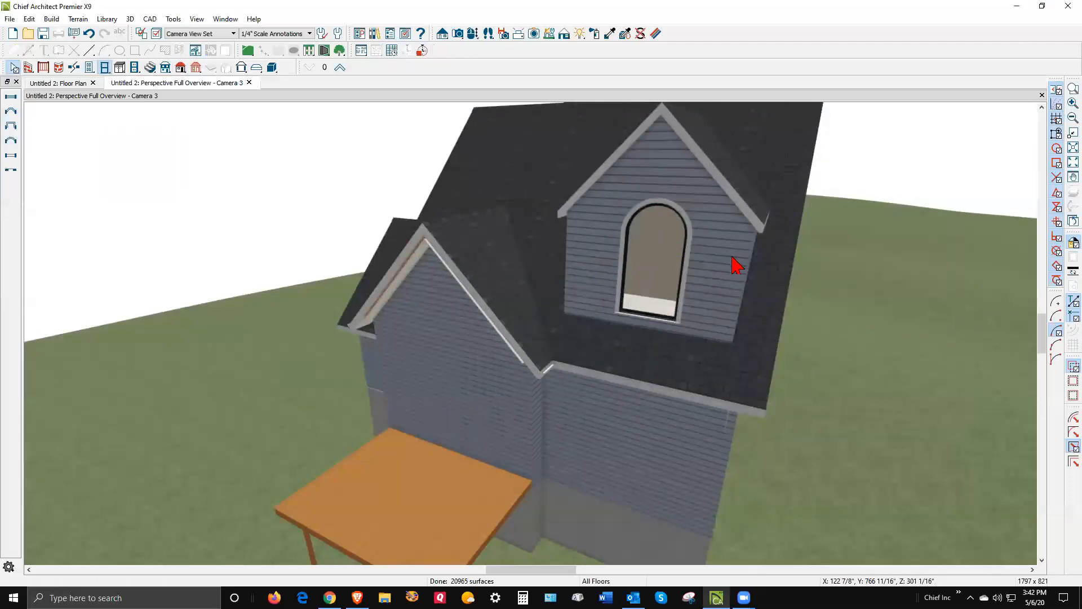
# Select the deck's three outer railings in the floor plan and turn off their Invisible option
pyautogui.scroll(-3, 889, 241)
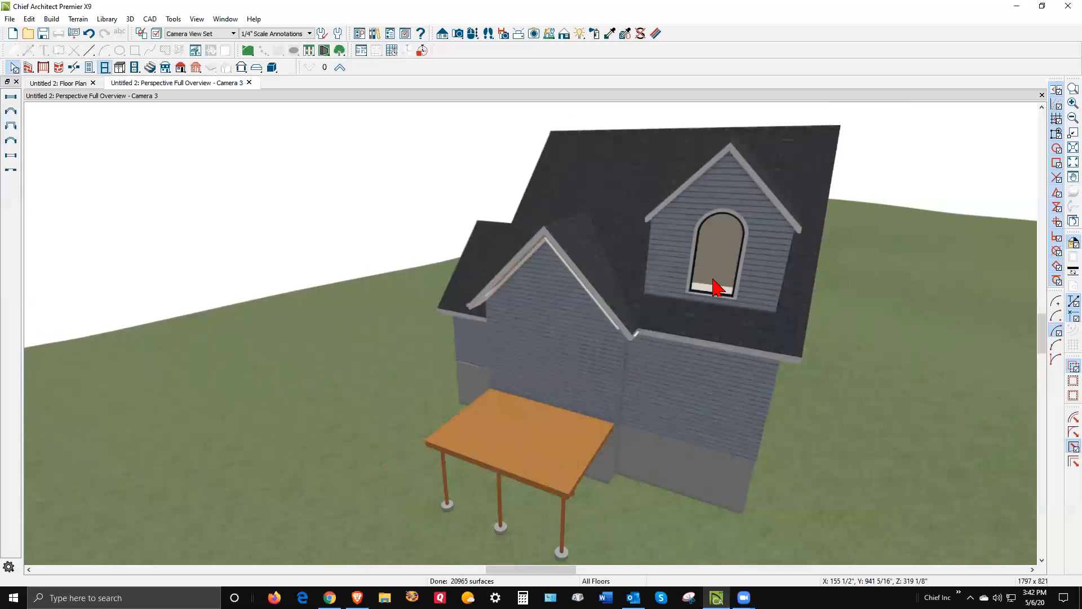
pyautogui.scroll(1, 715, 249)
pyautogui.scroll(-2, 750, 245)
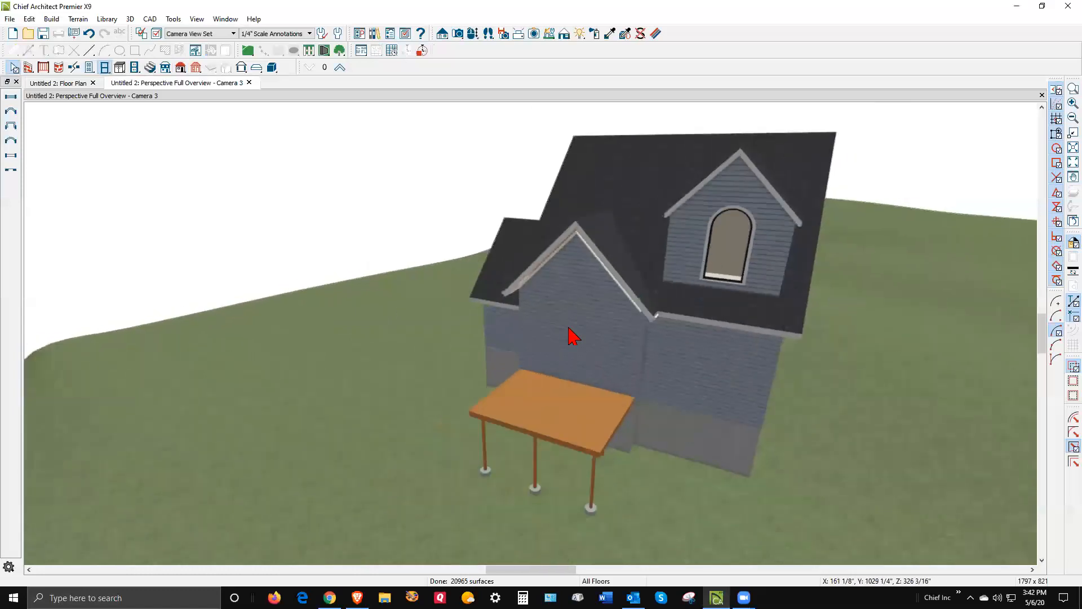
pyautogui.hotkey('ctrl', 'Tab')
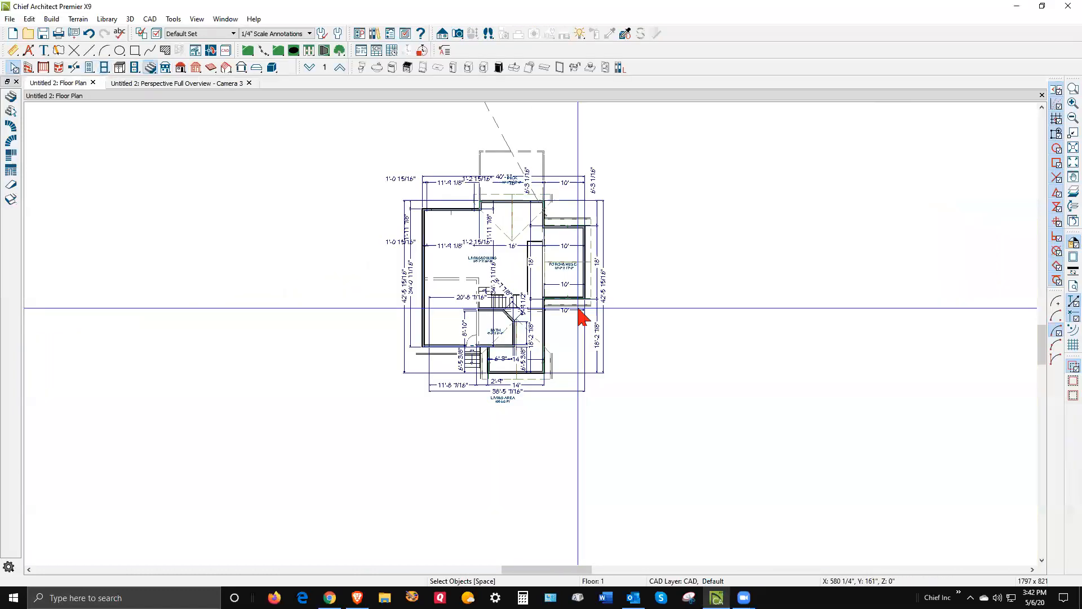
pyautogui.scroll(3, 445, 141)
pyautogui.scroll(2, 486, 108)
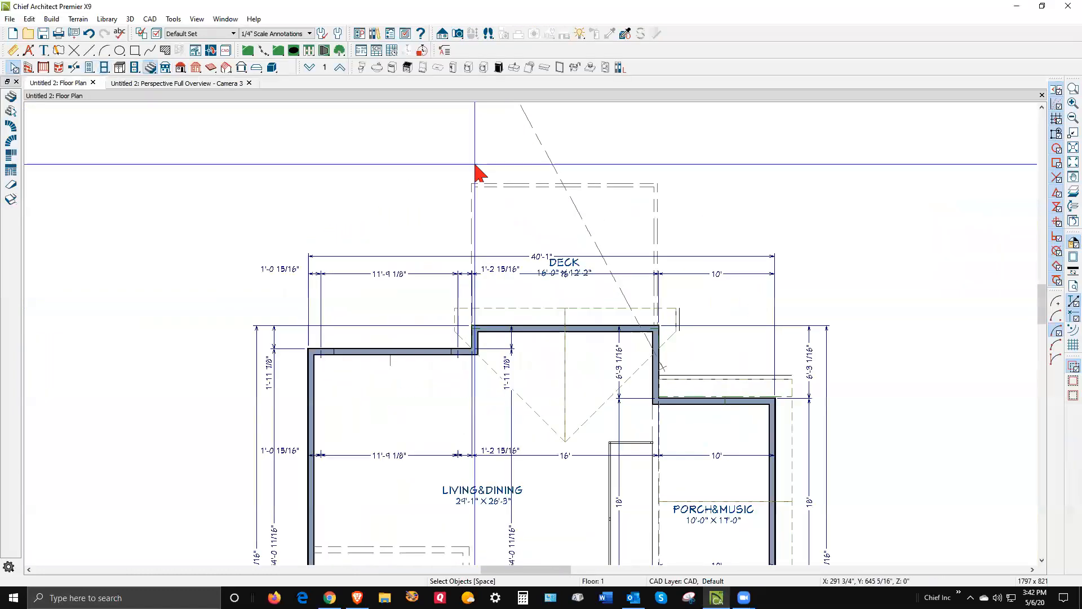
pyautogui.click(472, 226)
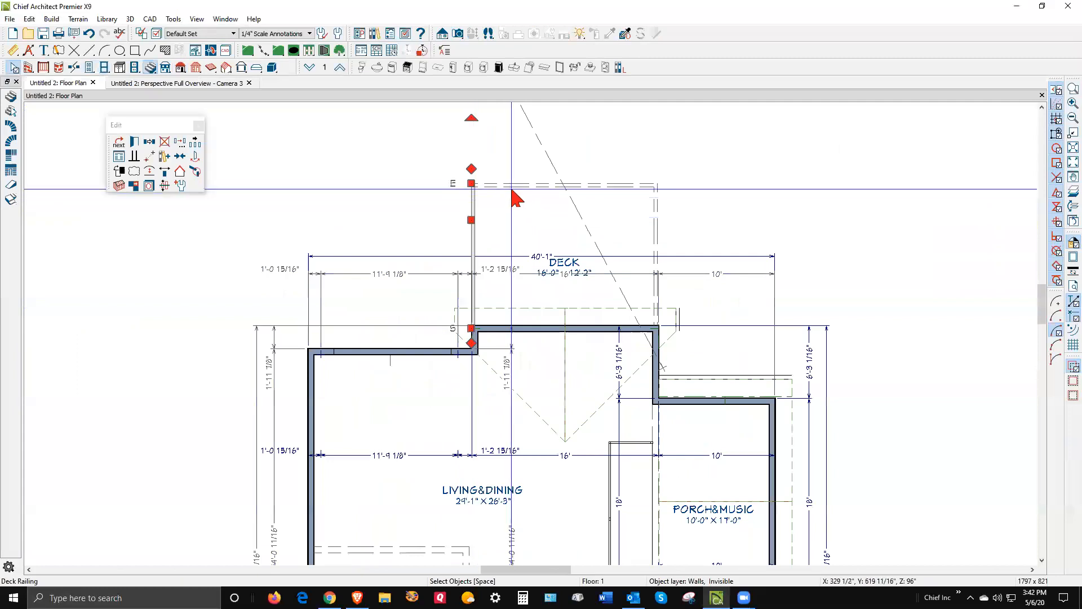
pyautogui.keyDown('shift'); pyautogui.click(657, 244); pyautogui.keyUp('shift')
pyautogui.click(118, 142)
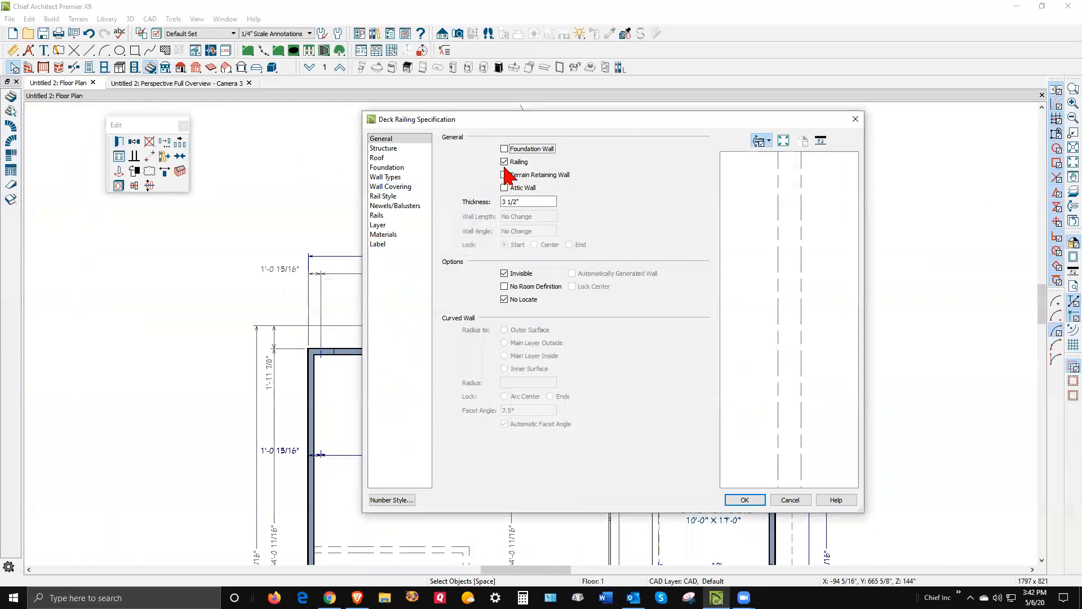
pyautogui.click(504, 273)
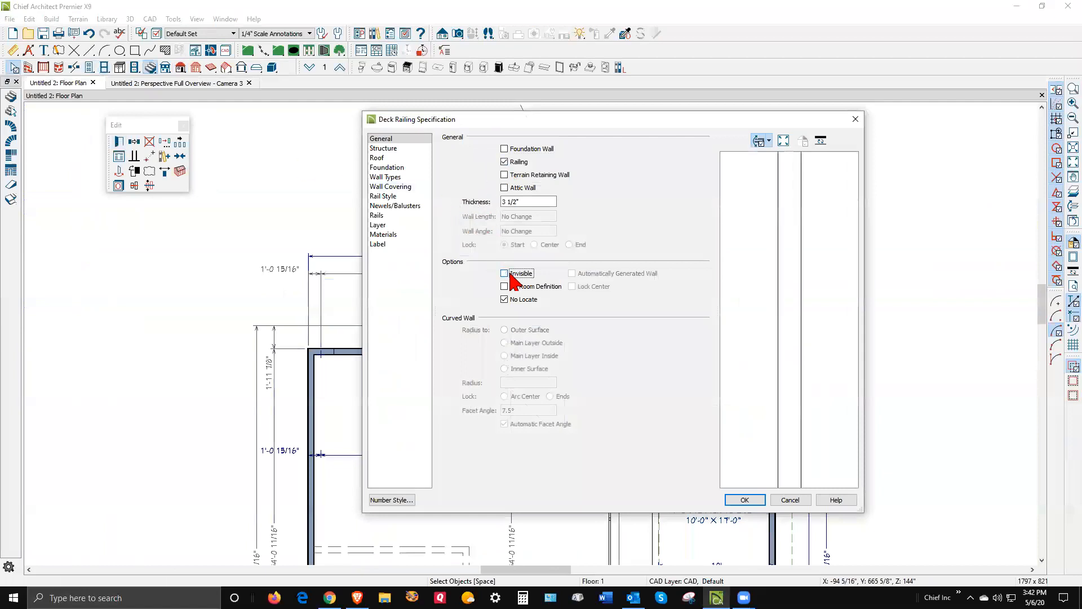
# Set the deck railings' style to No Half Post at Wall and Post to Beam
pyautogui.click(384, 196)
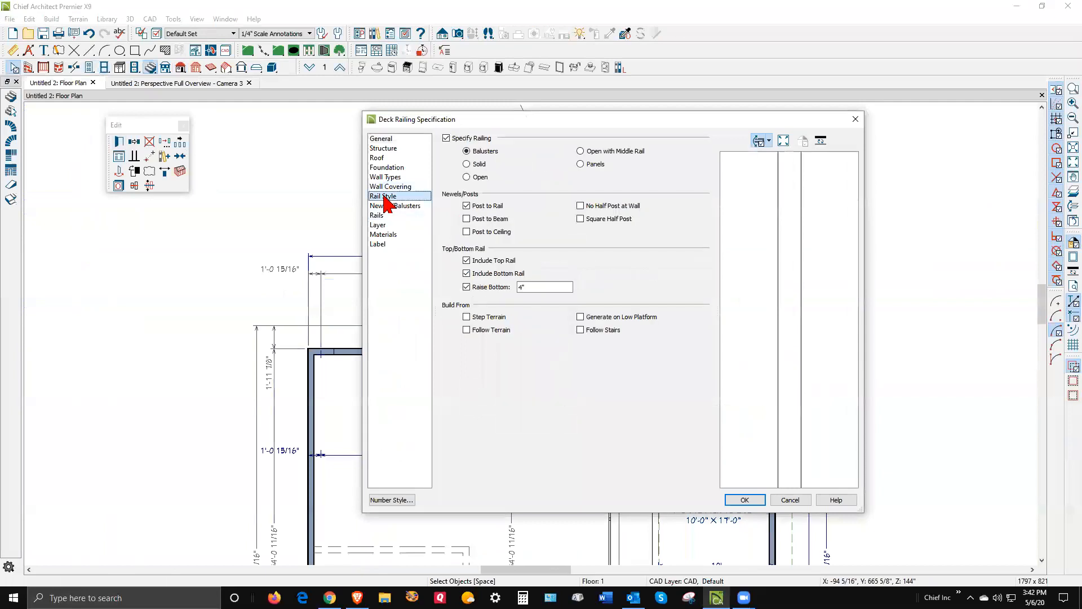
pyautogui.click(583, 206)
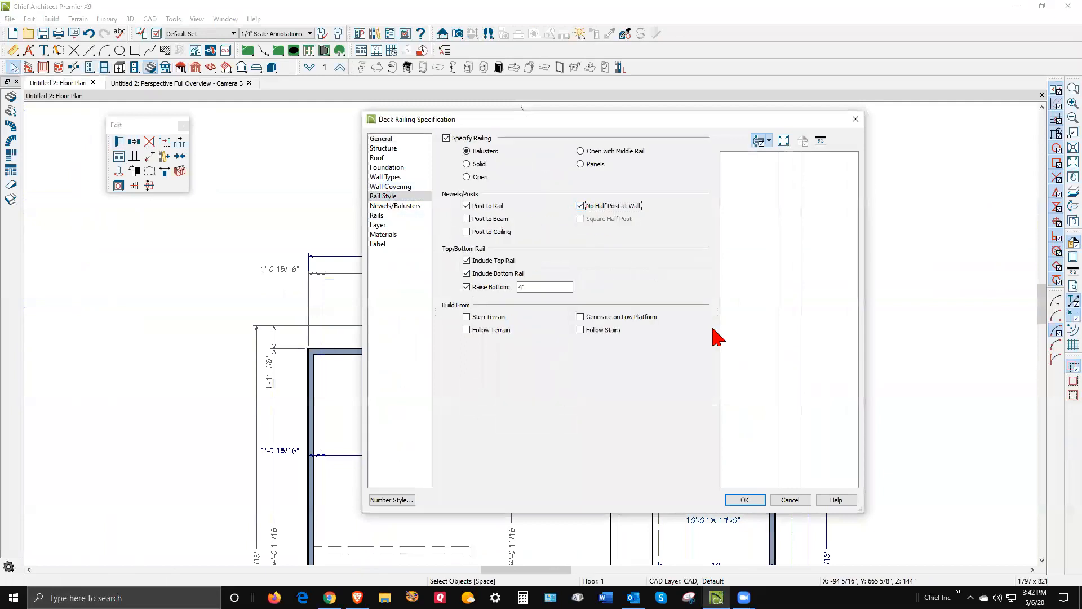
pyautogui.click(467, 219)
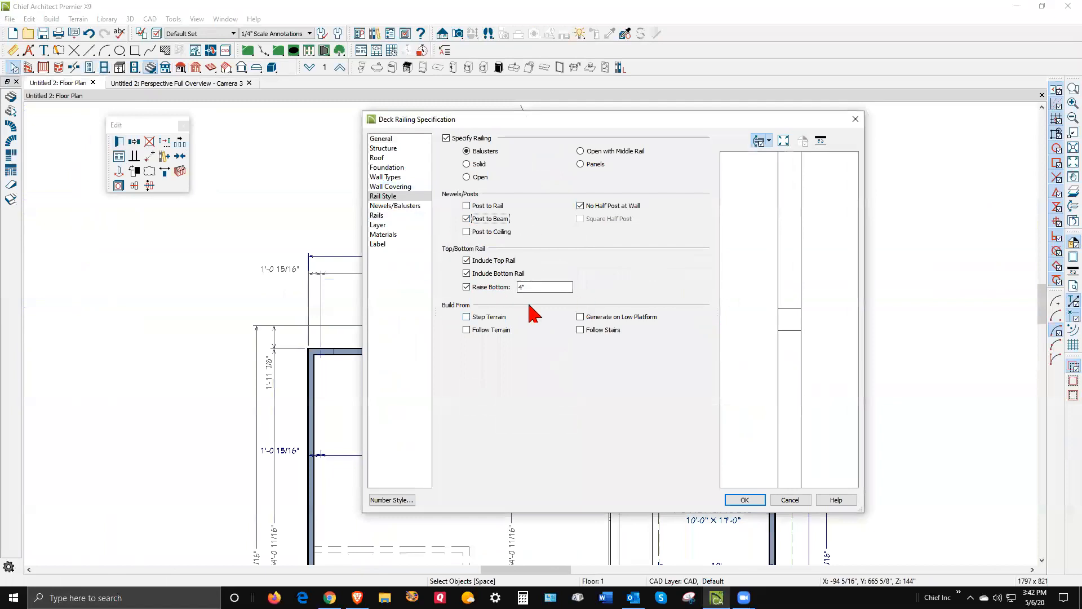
# Override the deck railings' default plan display, turn off Draw Rails, and apply the railing settings
pyautogui.click(401, 206)
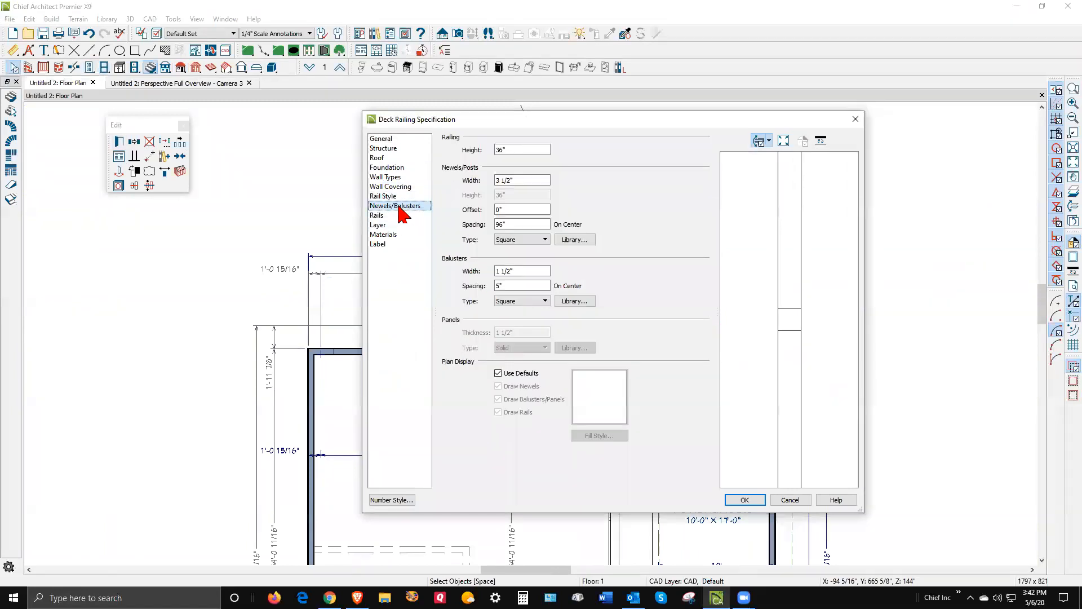
pyautogui.click(498, 373)
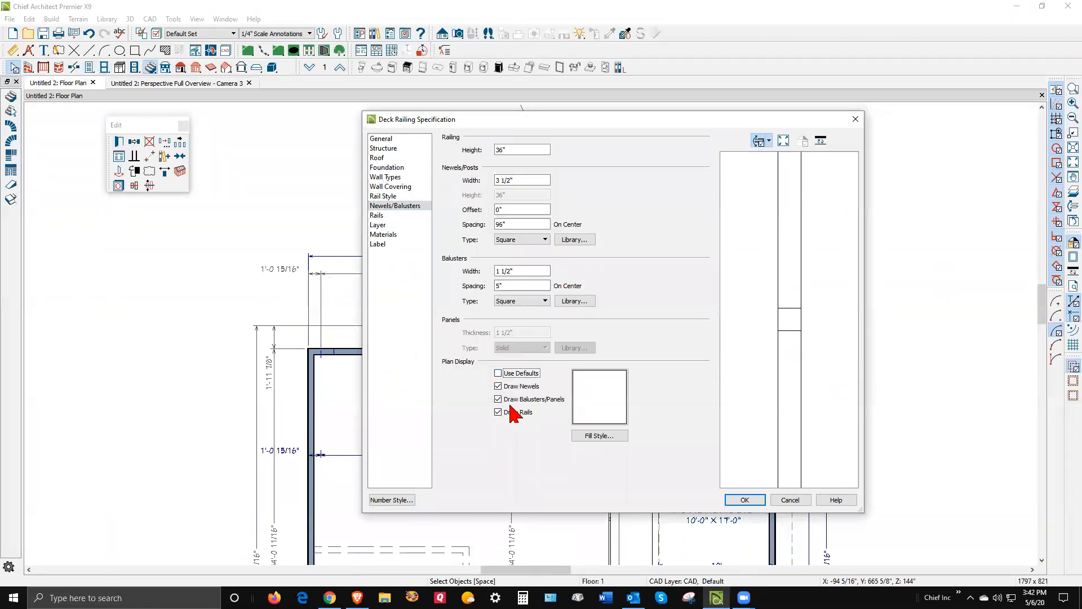
pyautogui.click(498, 412)
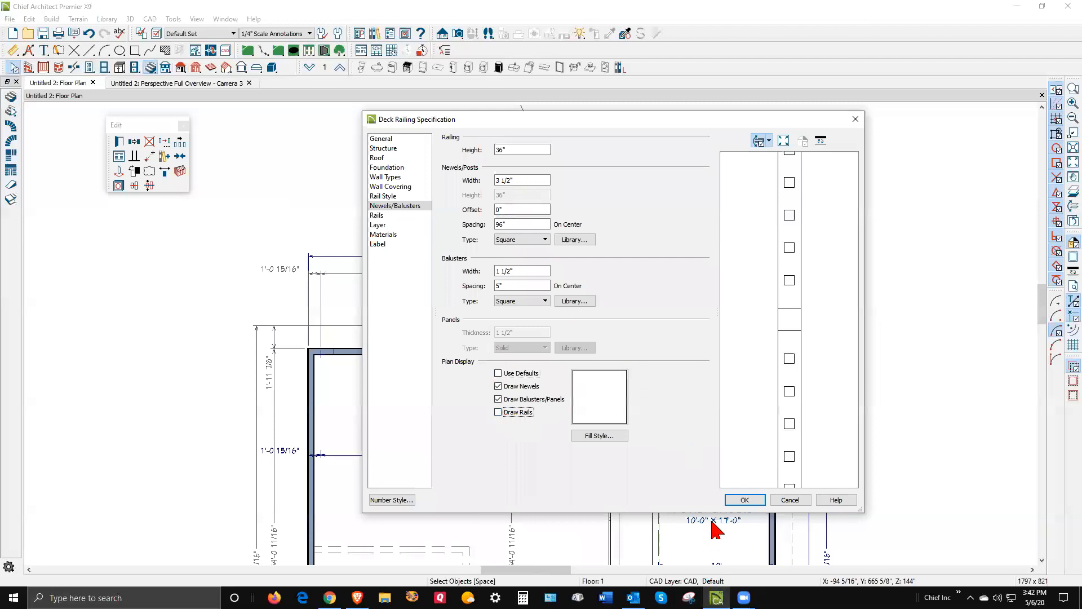
pyautogui.click(744, 500)
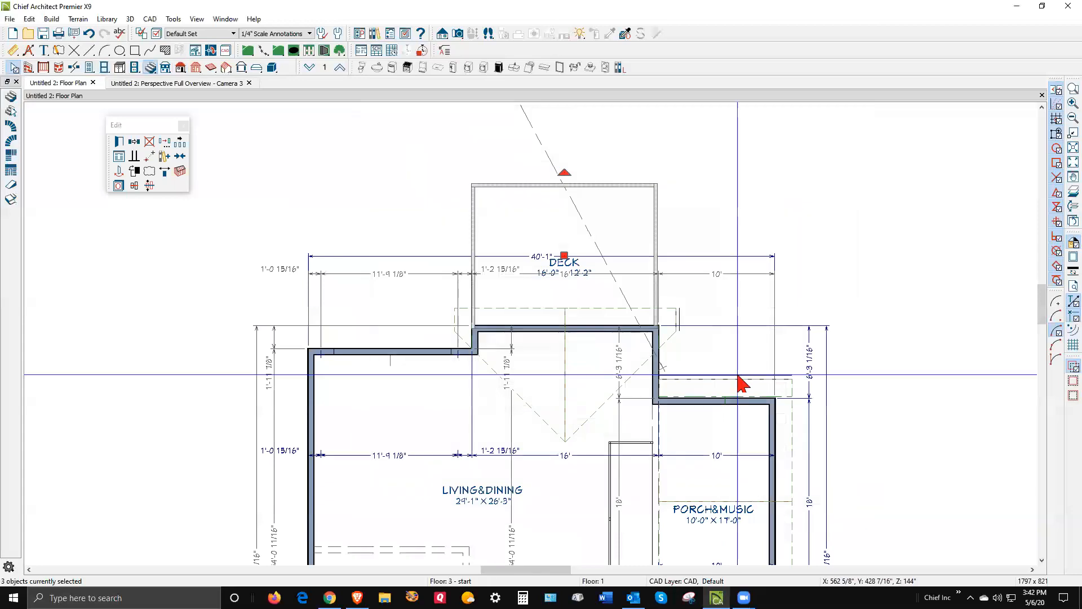
# In the perspective view, set the newel post spacing of the deck's side railing nearest the arched dormer to 240"
pyautogui.hotkey('ctrl', 'Tab')
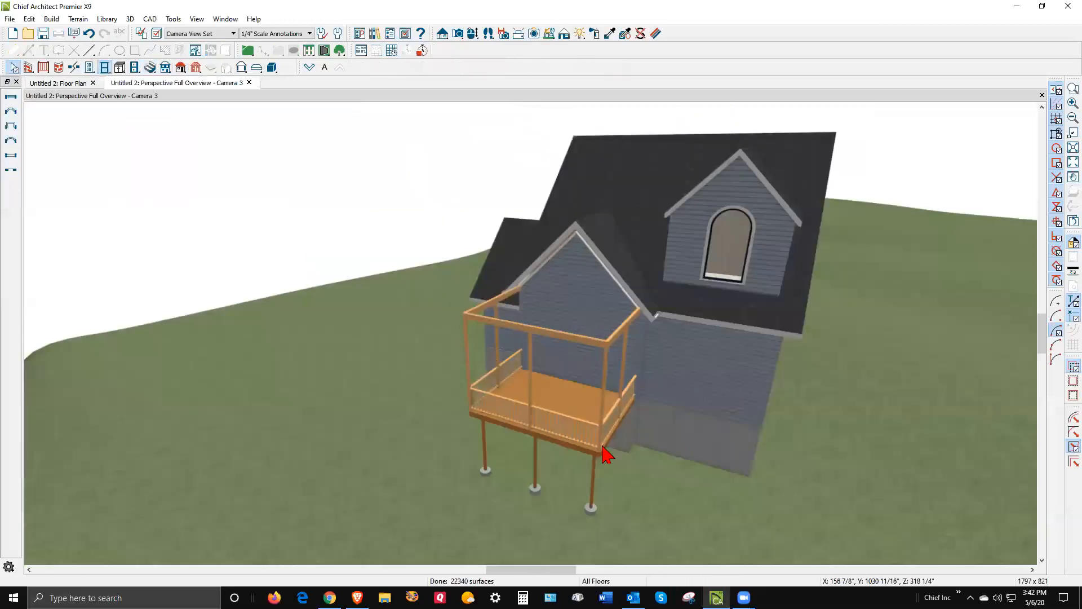
pyautogui.click(496, 310)
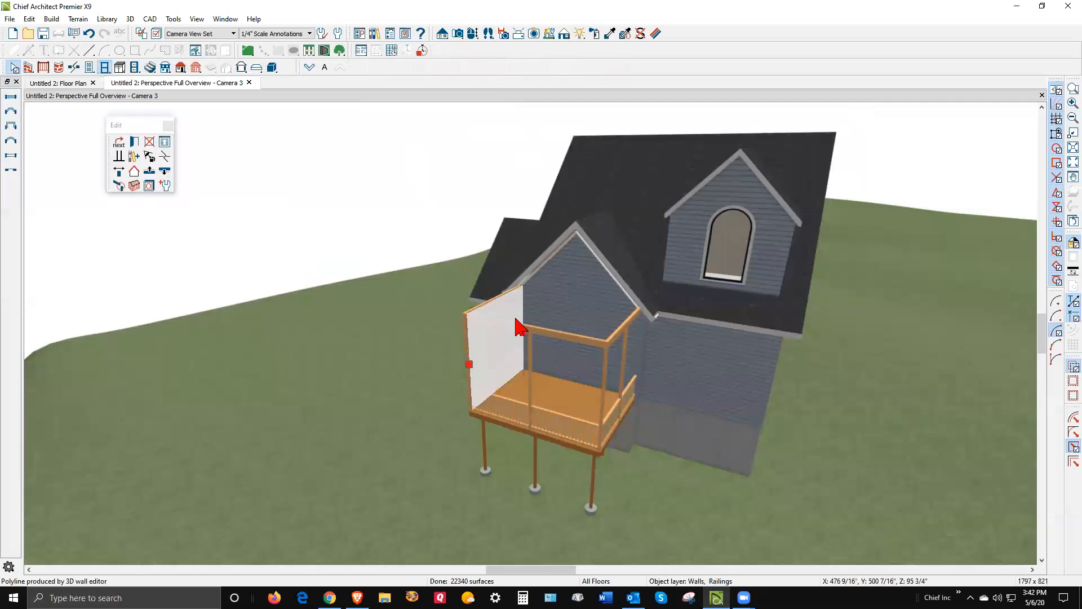
pyautogui.click(625, 335)
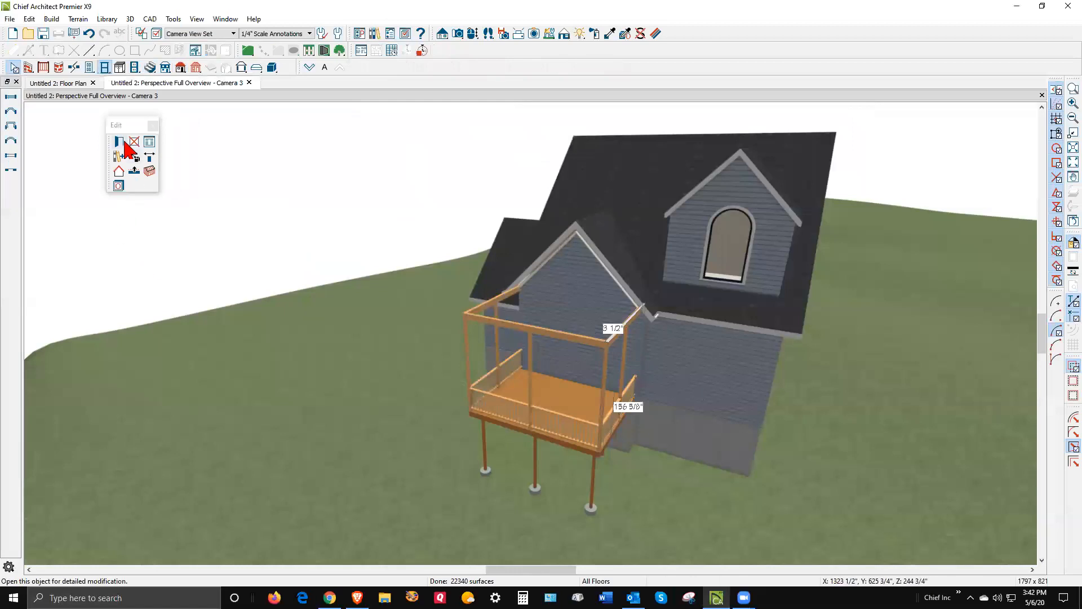
pyautogui.click(131, 144)
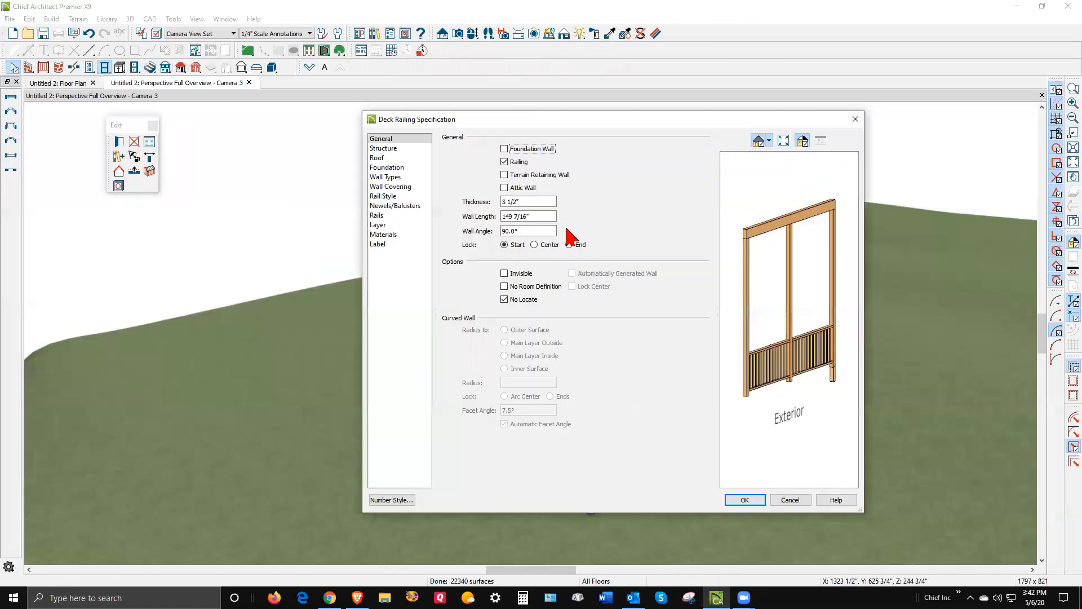
pyautogui.click(392, 178)
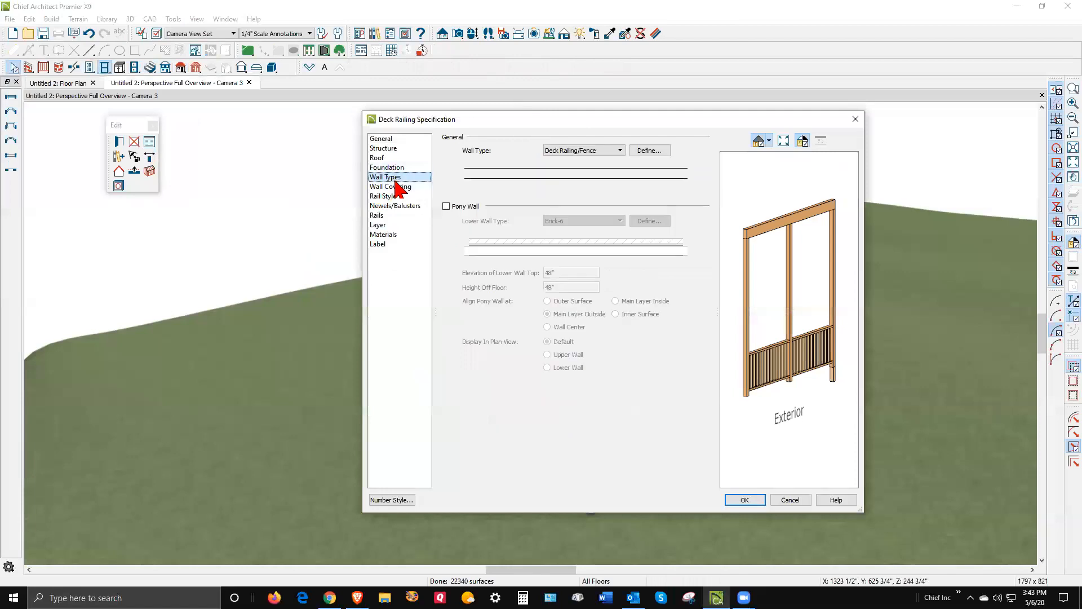
pyautogui.click(387, 197)
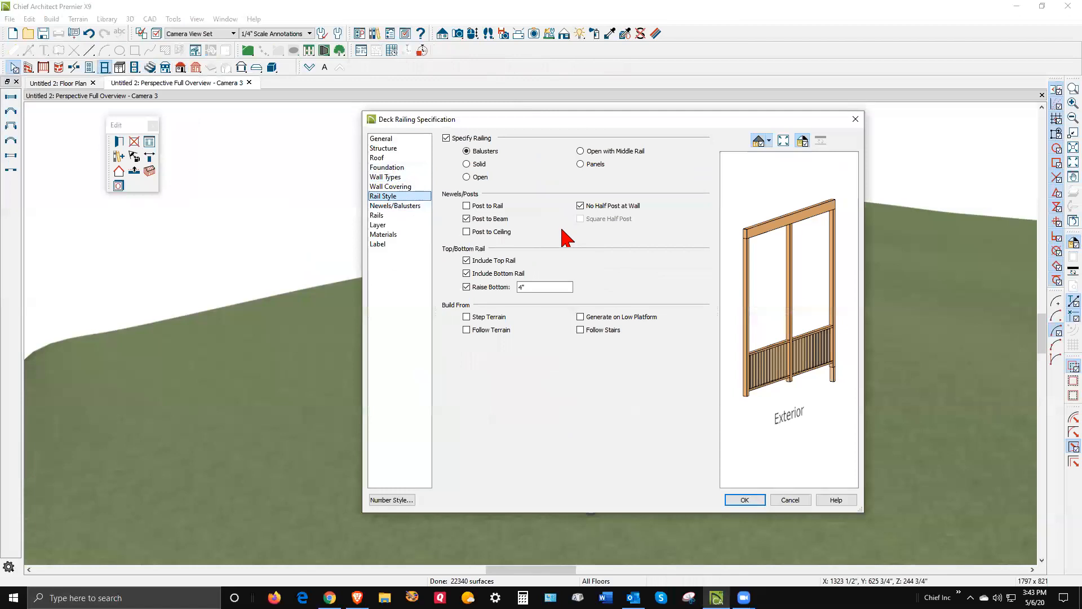
pyautogui.click(407, 207)
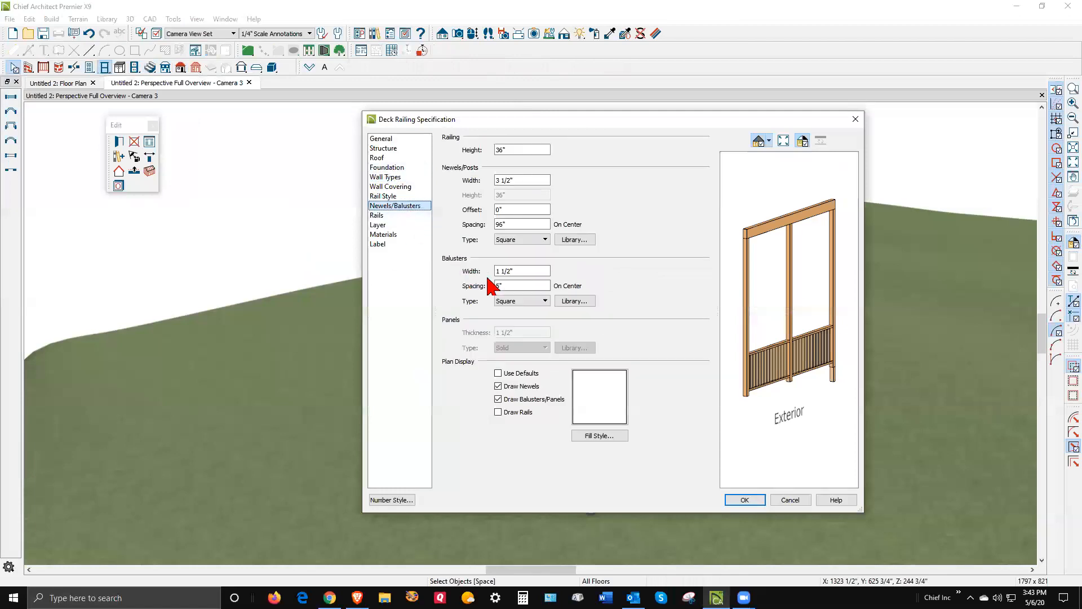
pyautogui.moveTo(514, 225); pyautogui.dragTo(277, 206)
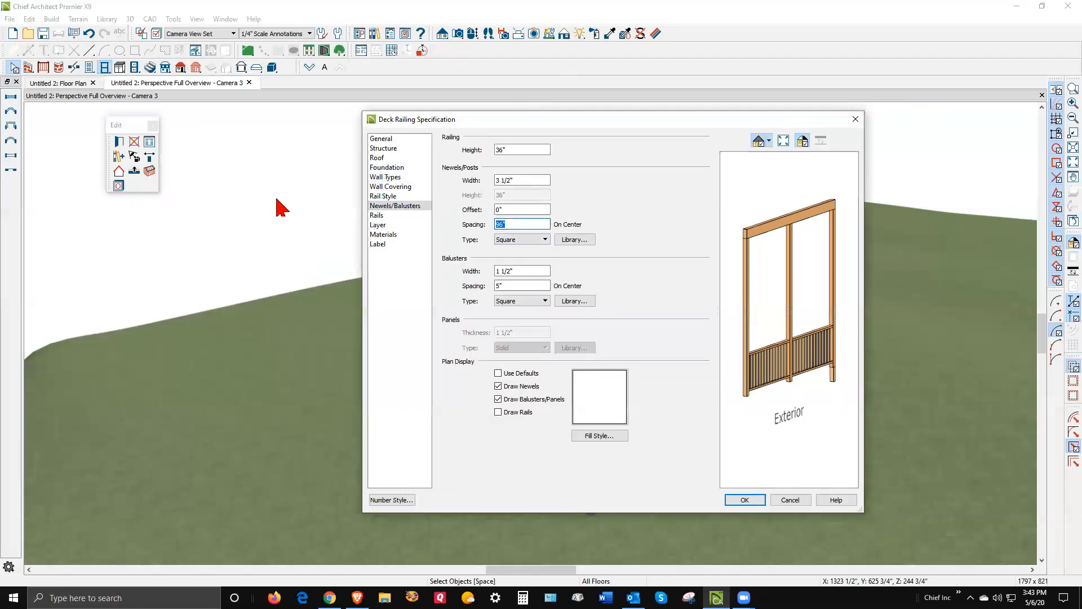
pyautogui.press('Tab')
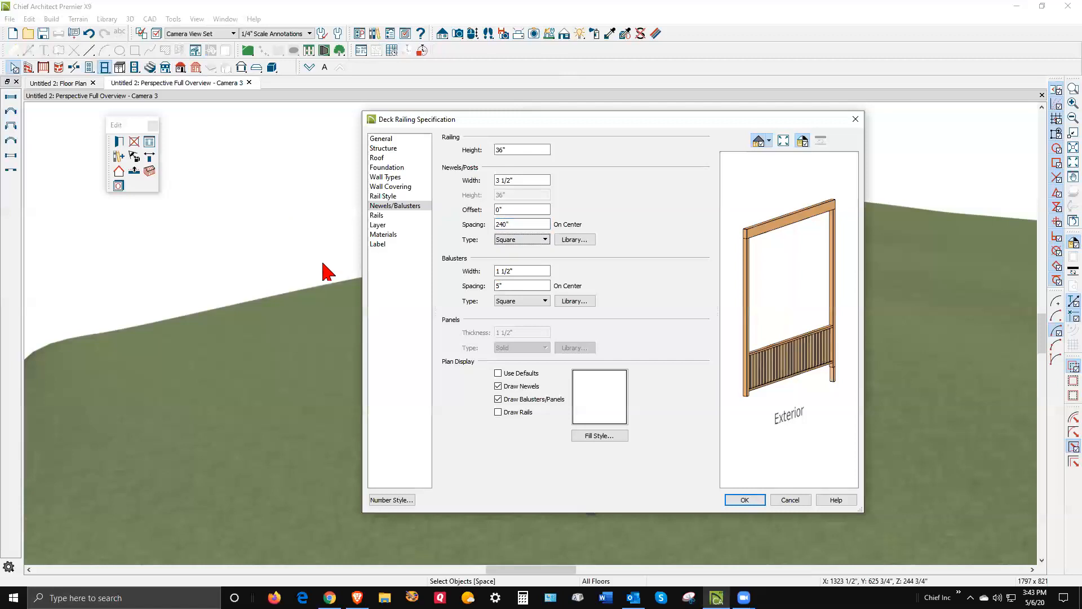
pyautogui.click(744, 501)
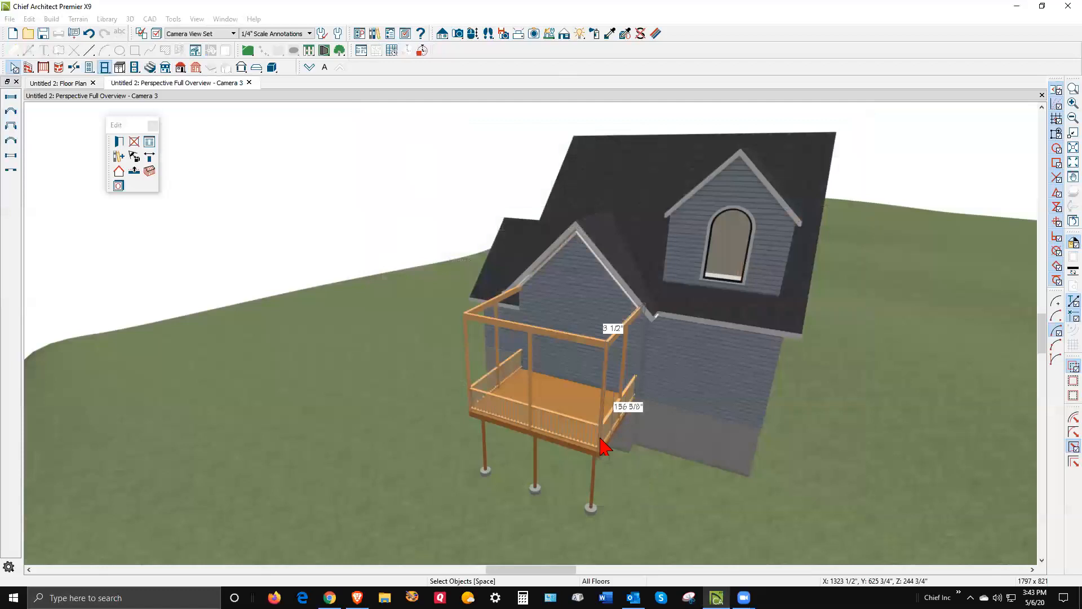
# Set the newel post spacing of the deck's opposite side railing, on the porch side, to 240"
pyautogui.click(501, 374)
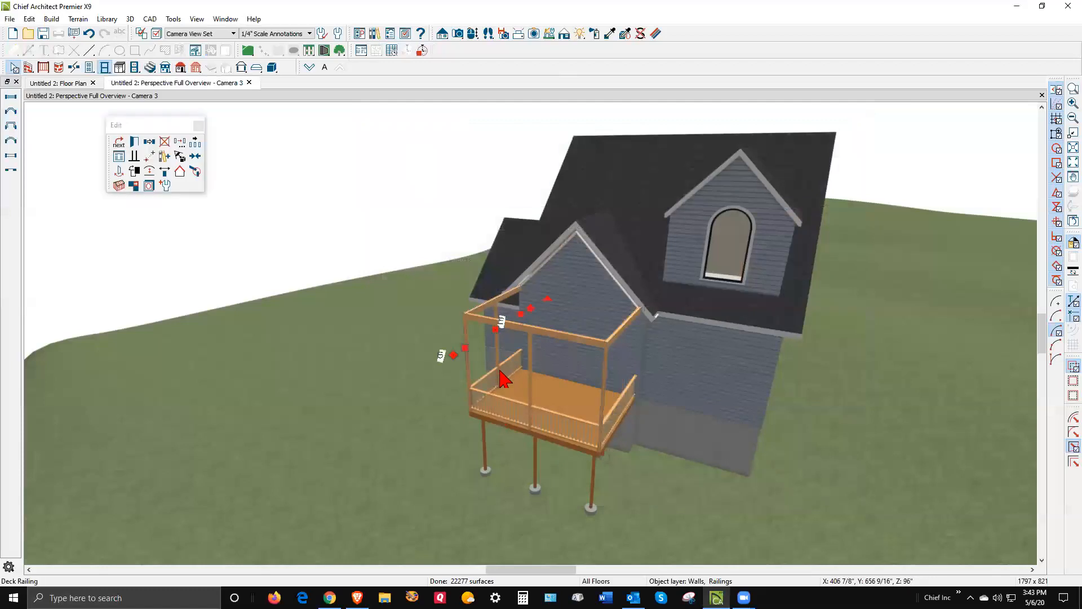
pyautogui.click(135, 142)
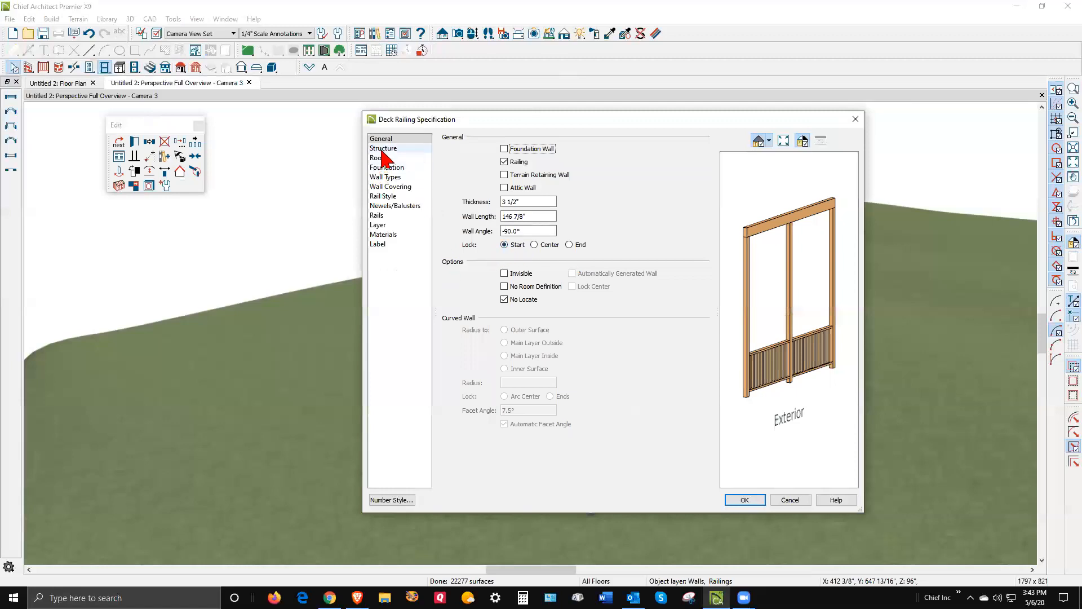
pyautogui.click(394, 206)
pyautogui.doubleClick(515, 224)
pyautogui.write('240')
pyautogui.click(745, 499)
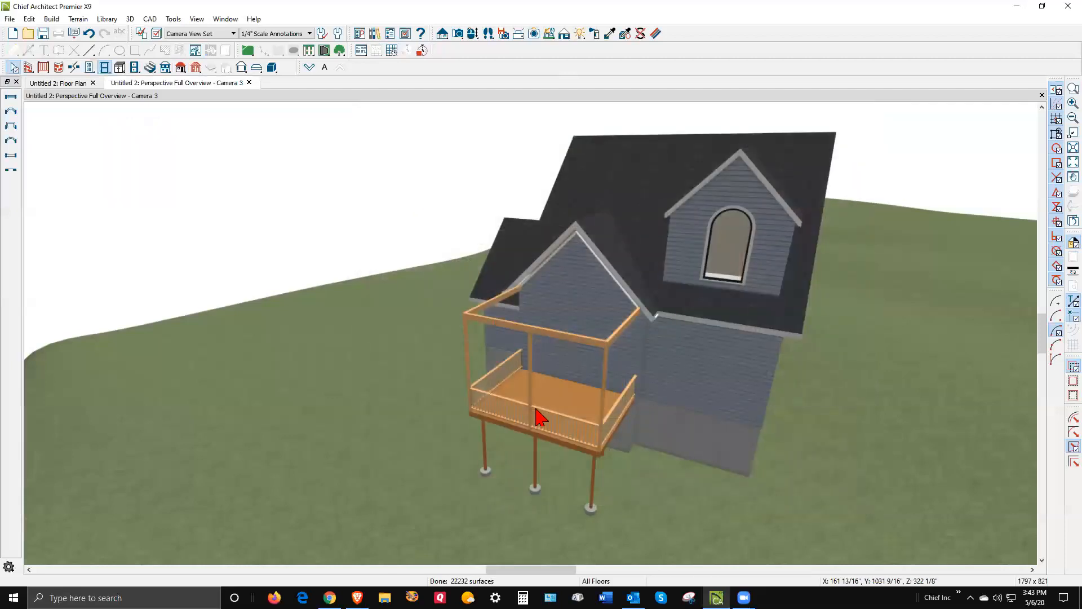
# Increase the newel post spacing of the deck's outer front railing enough to eliminate its middle post
pyautogui.click(540, 417)
pyautogui.click(134, 142)
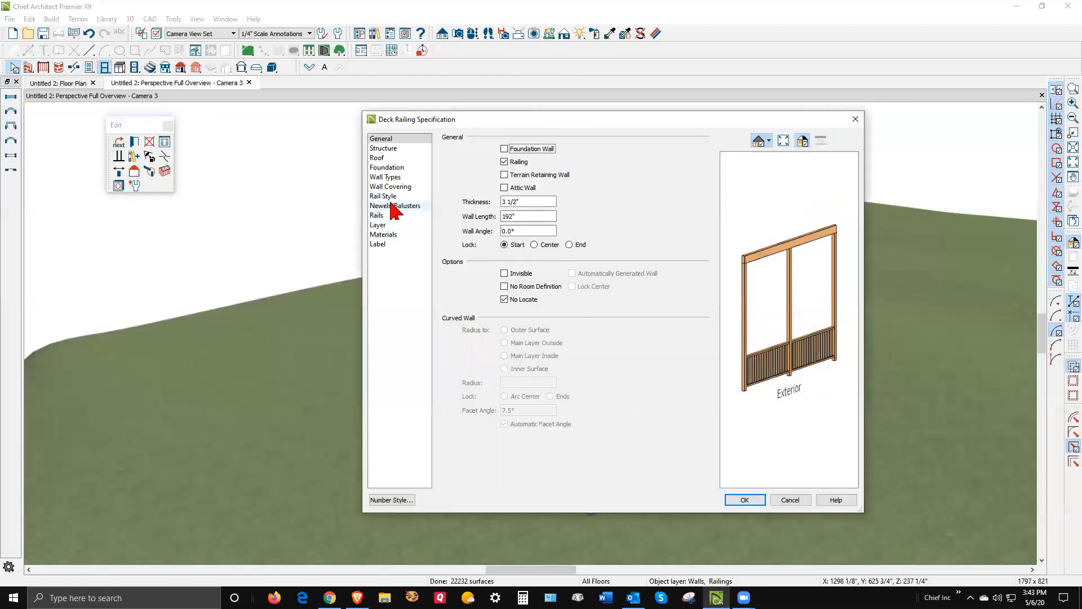
pyautogui.click(389, 206)
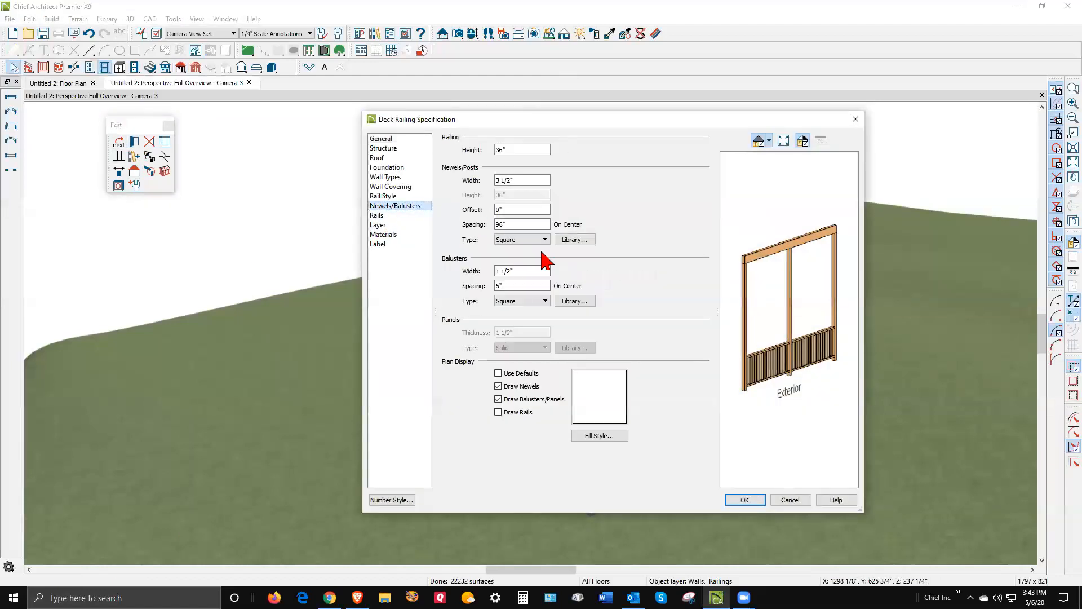
pyautogui.click(523, 225)
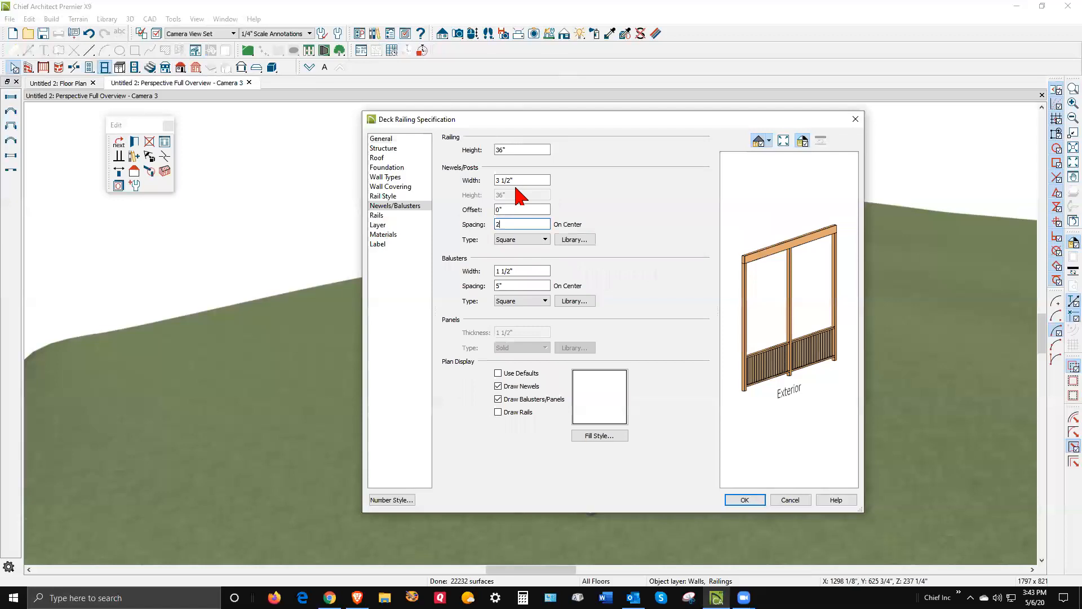
pyautogui.click(744, 500)
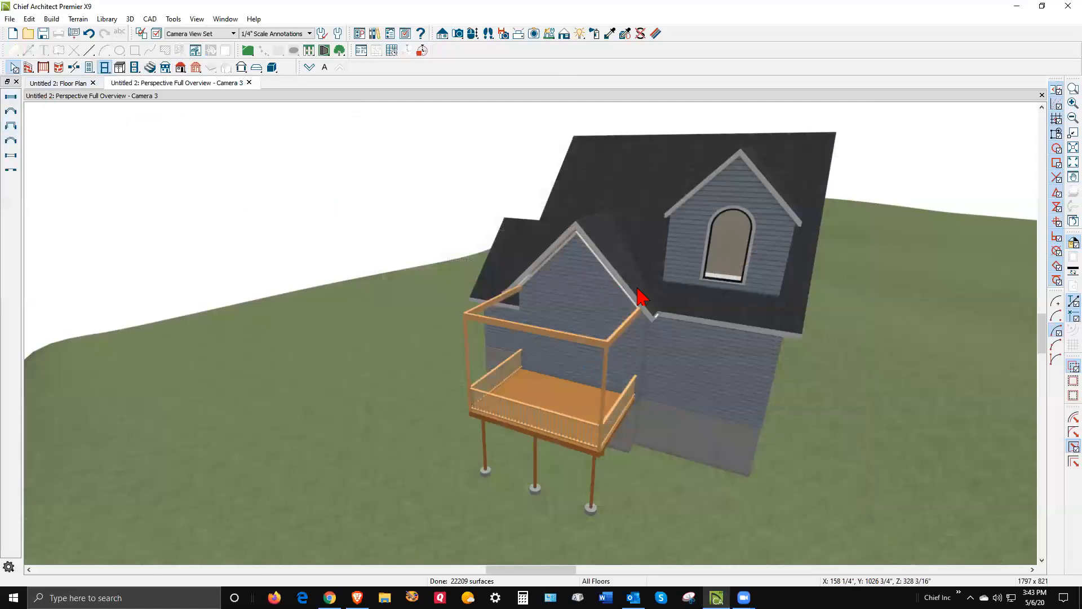
# In the floor plan, extend the gable's porch-side roof plane over the deck to about 1'-6" beyond the outer railing
pyautogui.hotkey('ctrl', 'Tab')
pyautogui.scroll(2, 633, 345)
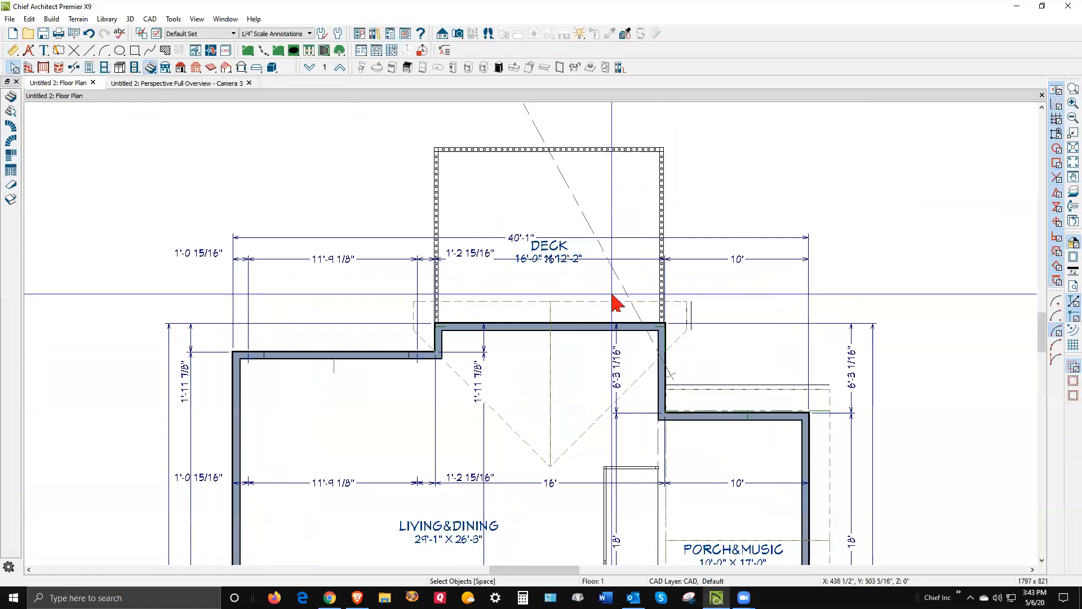
pyautogui.click(608, 309)
pyautogui.moveTo(608, 304); pyautogui.dragTo(618, 125)
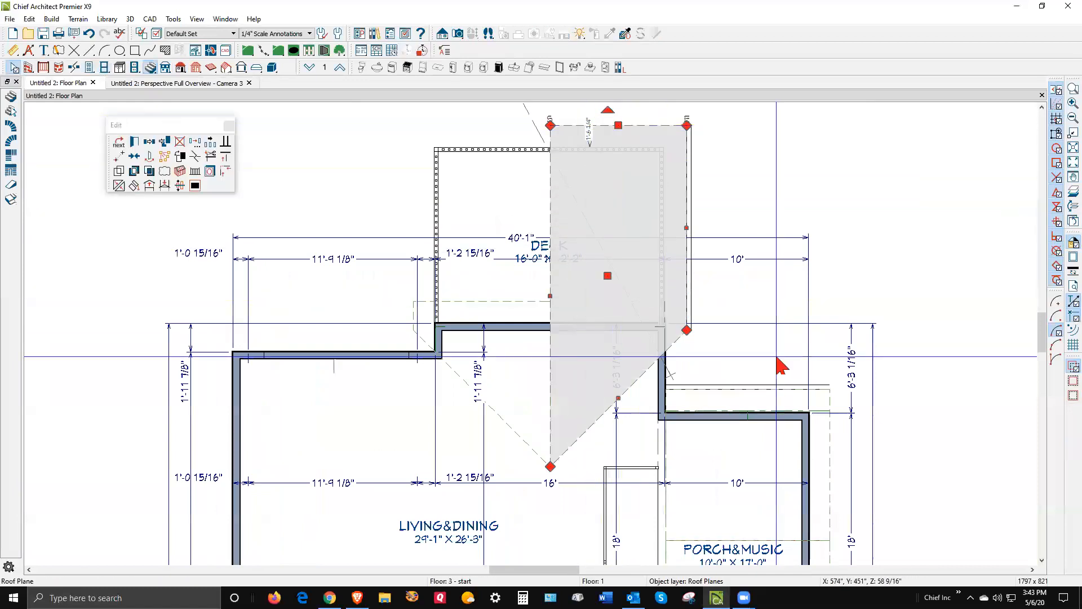
pyautogui.press('Escape')
pyautogui.click(602, 135)
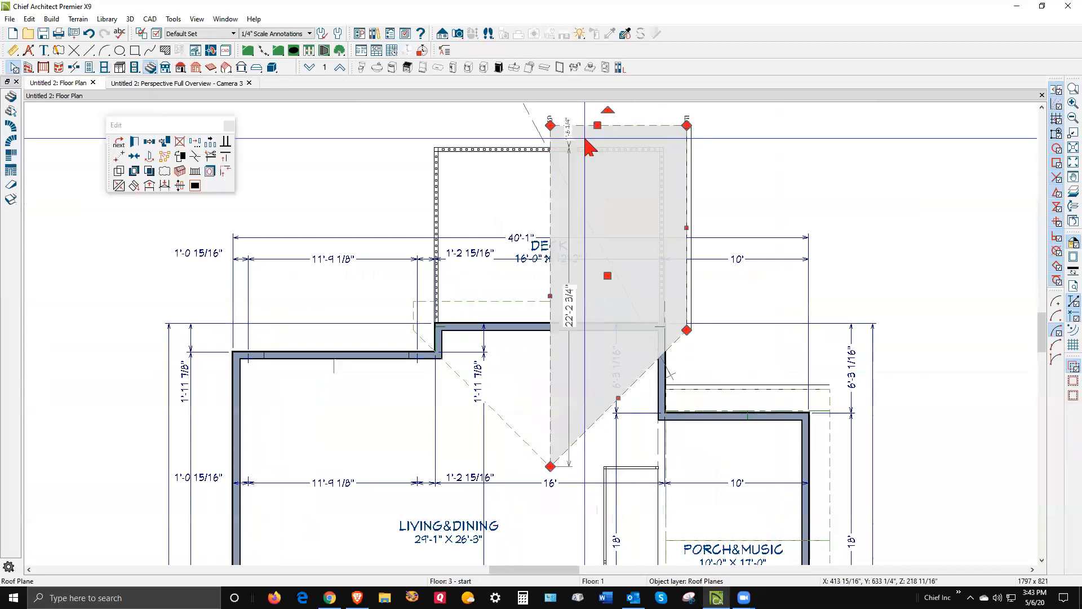
pyautogui.click(593, 131)
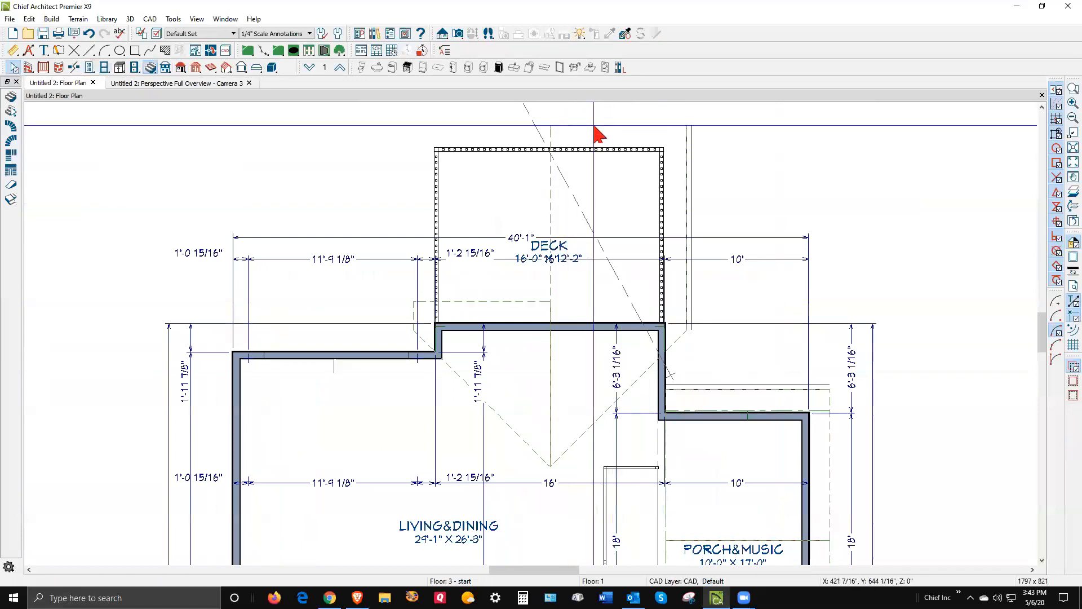
# Set the extended roof plane's distance past the deck's outer railing to 18"
pyautogui.click(594, 137)
pyautogui.moveTo(594, 137); pyautogui.dragTo(565, 140)
pyautogui.click(564, 136)
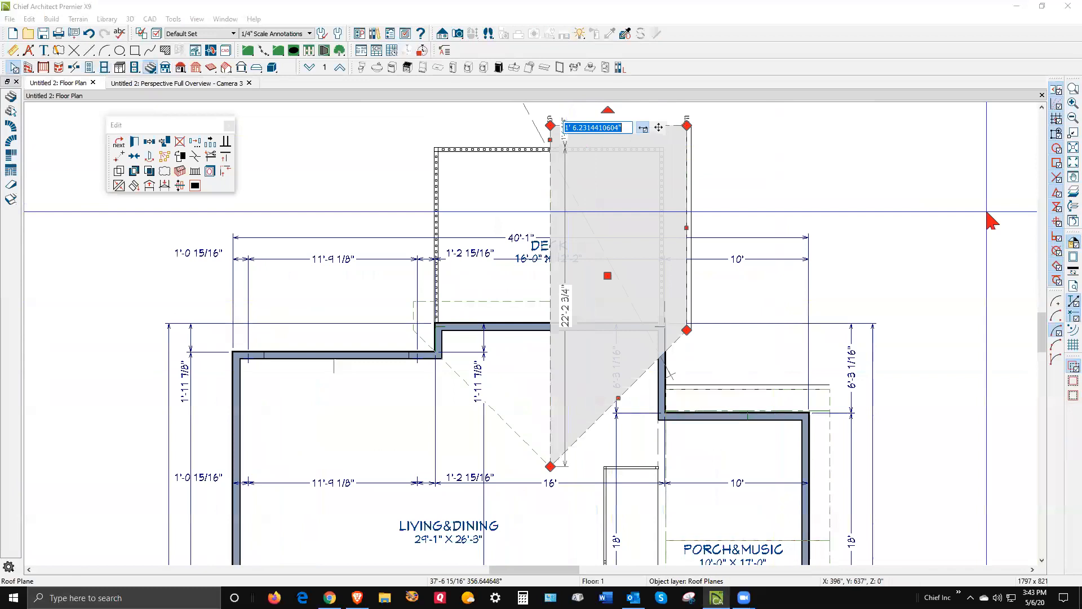
pyautogui.write('18')
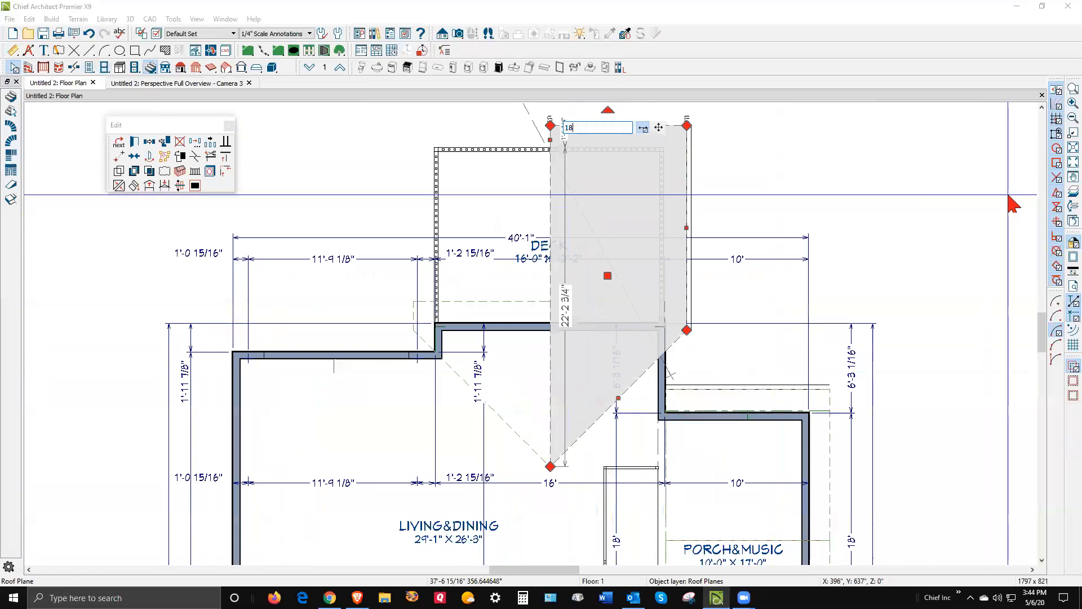
pyautogui.press('Return')
pyautogui.press('Escape')
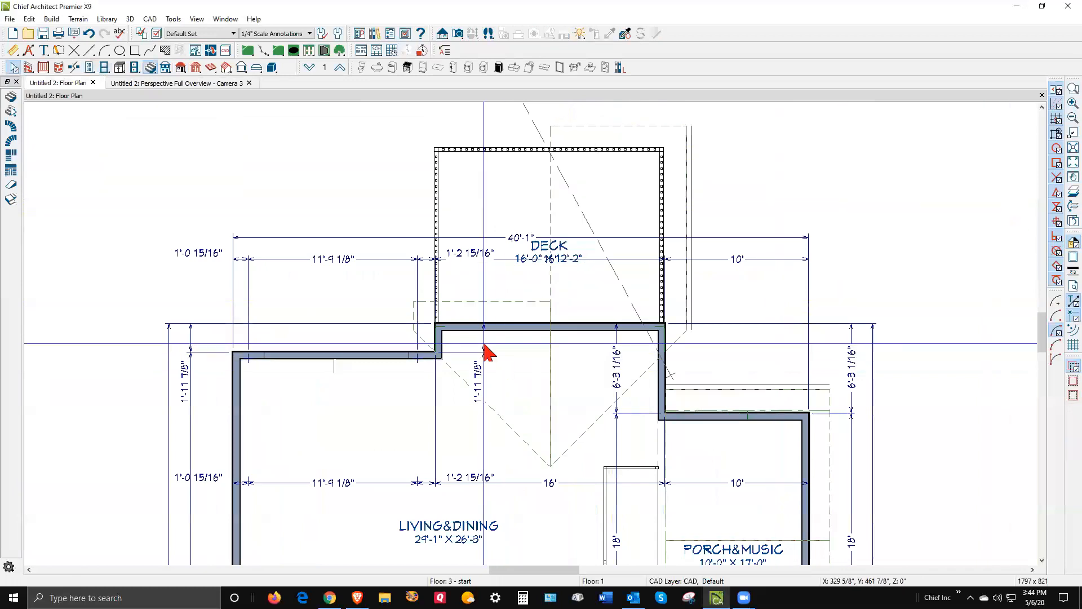
# Extend the gable's other roof plane over the deck to line up with the edge of the porch-side plane
pyautogui.click(499, 302)
pyautogui.moveTo(500, 301)
pyautogui.mouseDown()
pyautogui.moveTo(536, 246)
pyautogui.moveTo(573, 129)
pyautogui.moveTo(561, 128)
pyautogui.mouseUp()
pyautogui.click(888, 307)
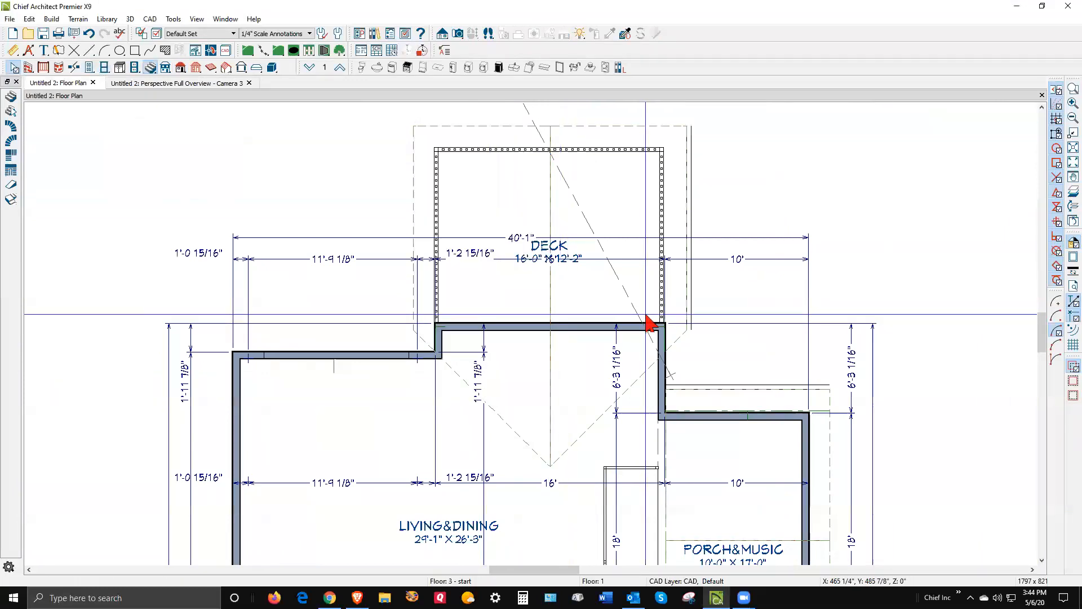
# Examine the extended gable roof, beams and posts over the deck in the perspective view from several angles
pyautogui.hotkey('ctrl', 'Tab')
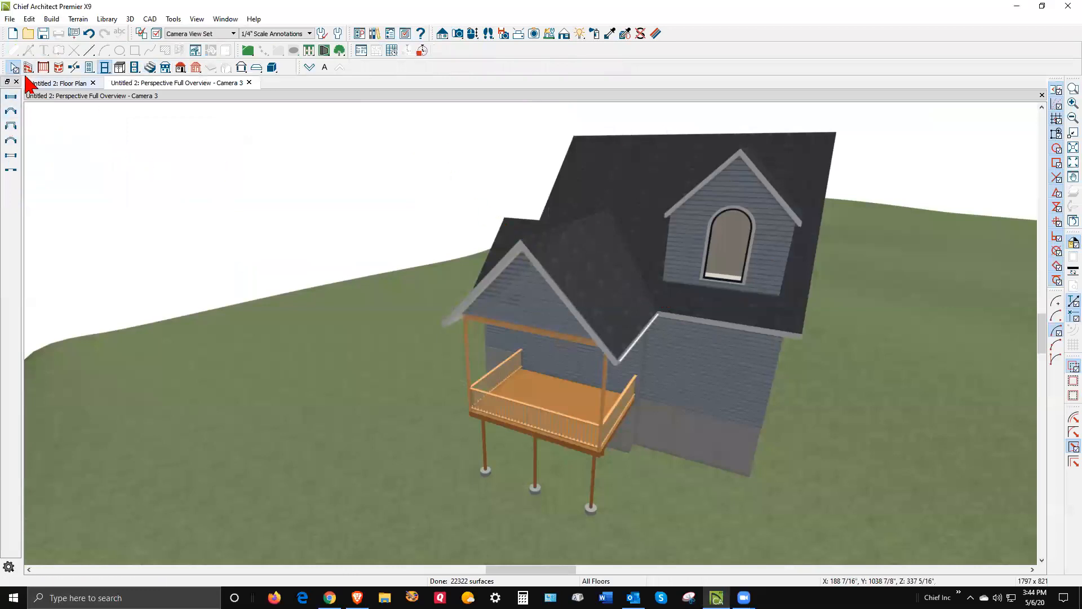
pyautogui.click(473, 35)
pyautogui.moveTo(408, 174); pyautogui.dragTo(360, 137)
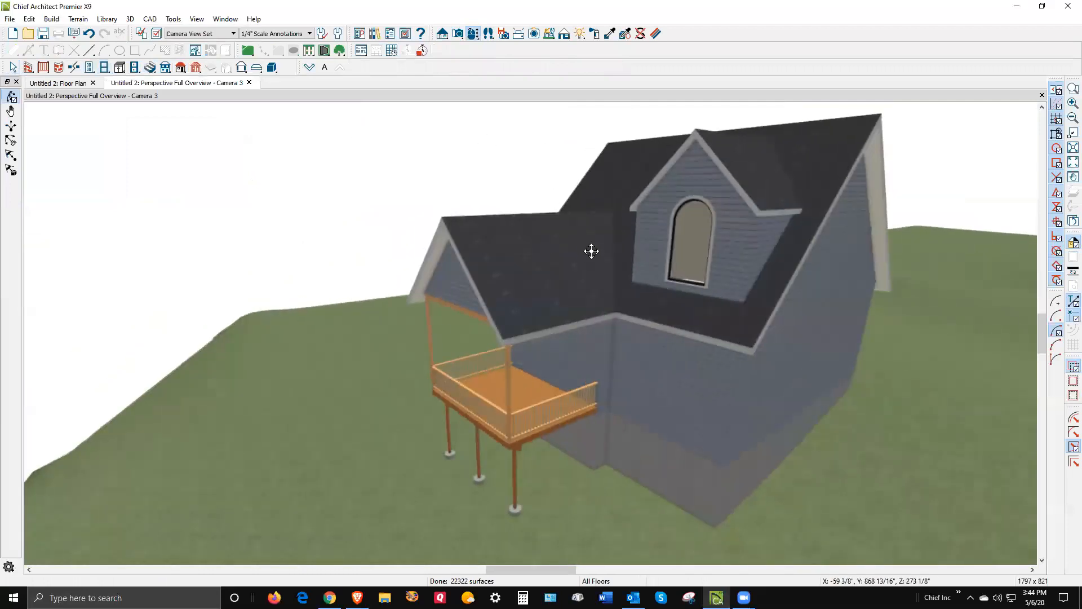
pyautogui.moveTo(560, 289); pyautogui.dragTo(628, 304)
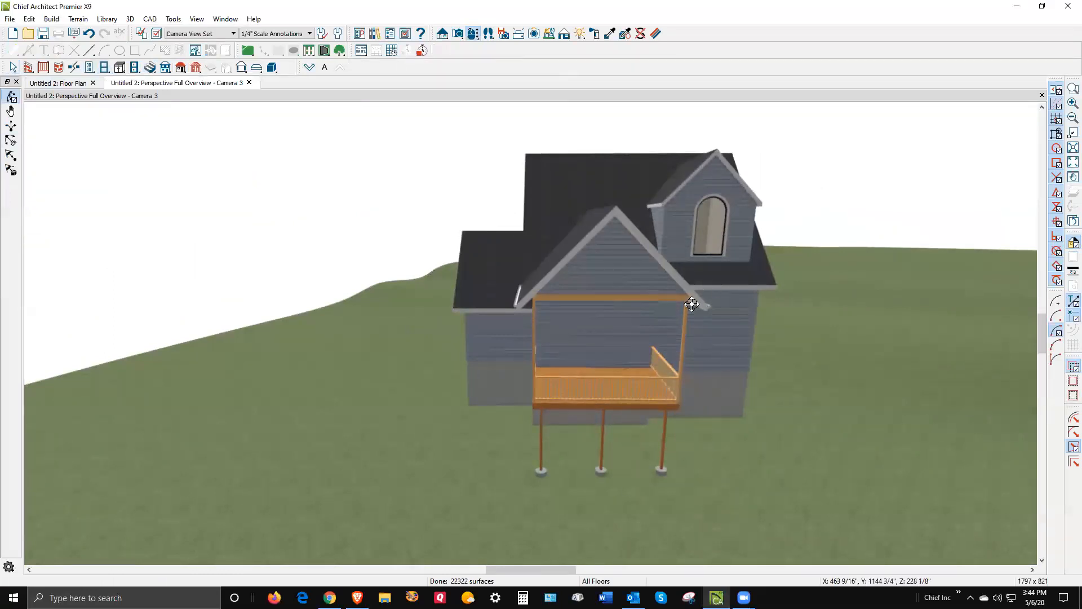
pyautogui.moveTo(692, 304); pyautogui.dragTo(676, 326)
pyautogui.scroll(5, 681, 312)
pyautogui.press('space')
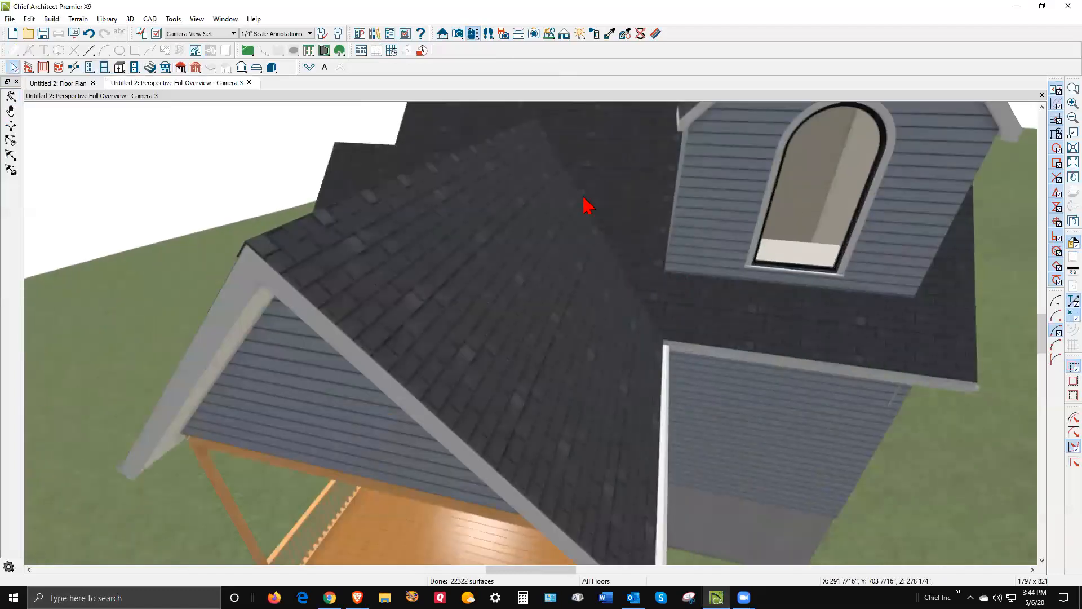
pyautogui.scroll(-8, 676, 314)
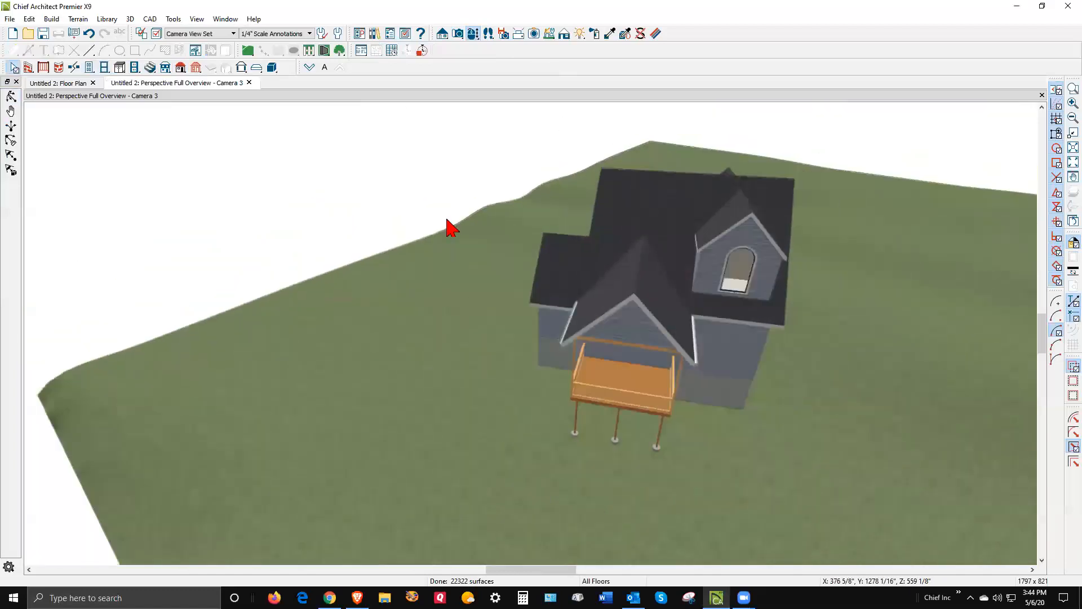
# Orbit around the house to examine the front dormer, entry stairs and roofs, ending back at the rear deck
pyautogui.click(11, 97)
pyautogui.moveTo(749, 203); pyautogui.dragTo(441, 202)
pyautogui.moveTo(439, 243); pyautogui.dragTo(430, 519)
pyautogui.scroll(2, 448, 459)
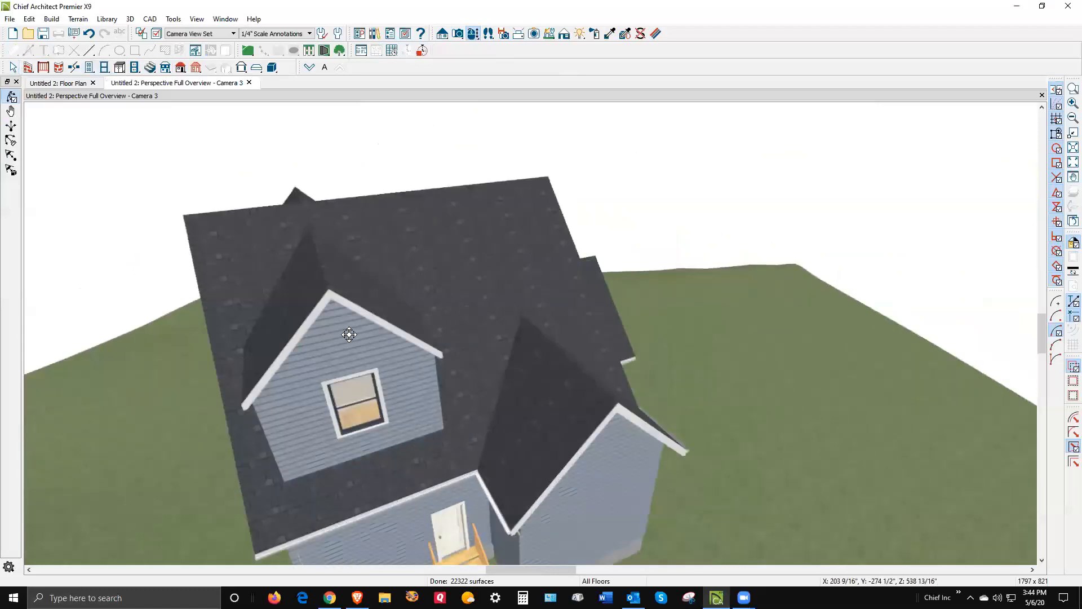
pyautogui.moveTo(520, 327); pyautogui.dragTo(440, 411)
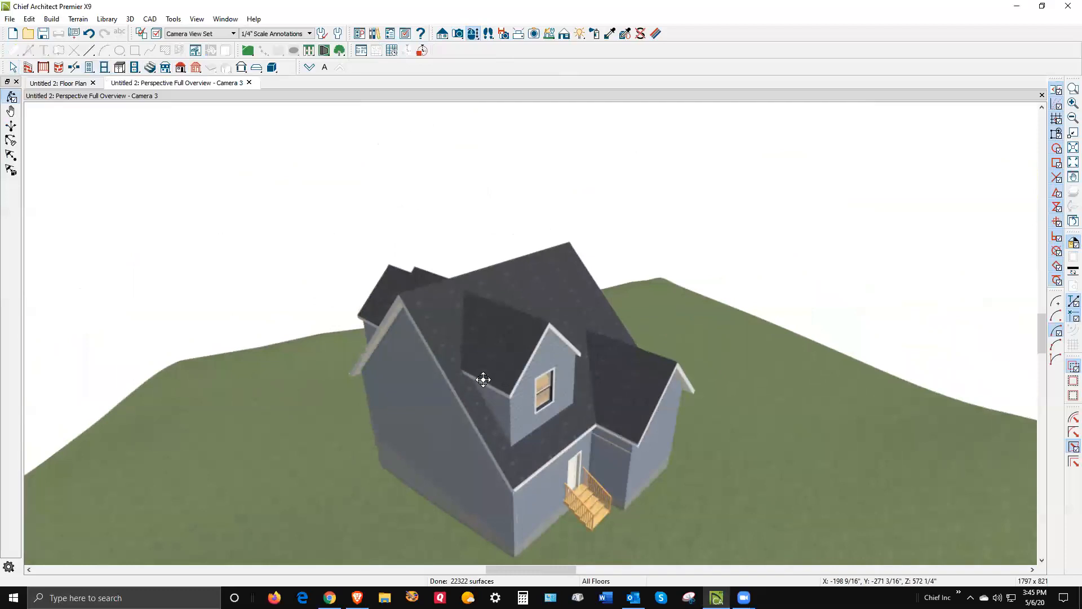
pyautogui.scroll(2, 560, 458)
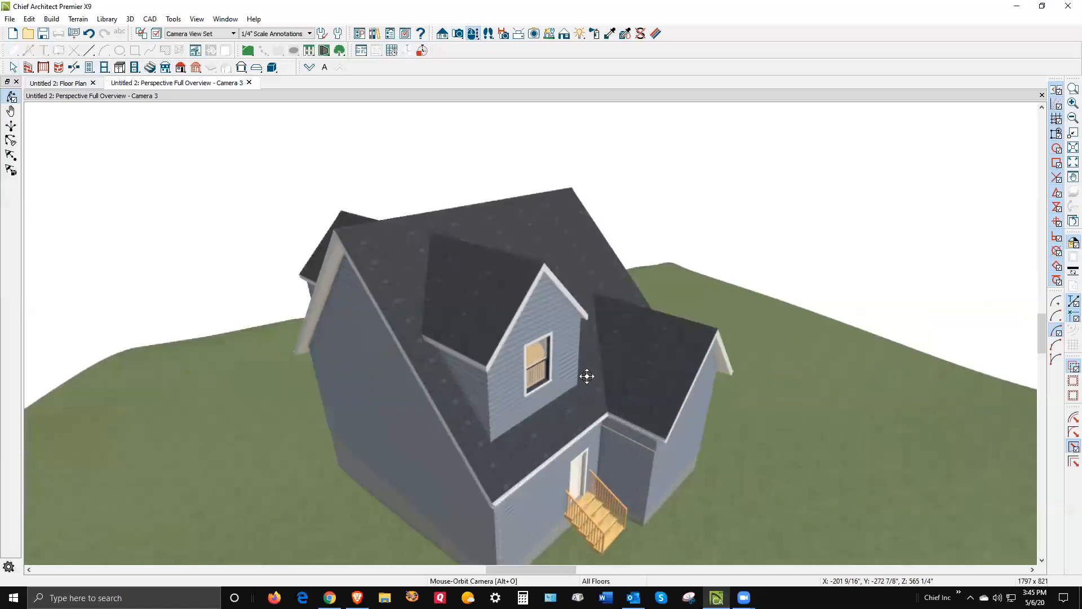
pyautogui.scroll(-2, 564, 362)
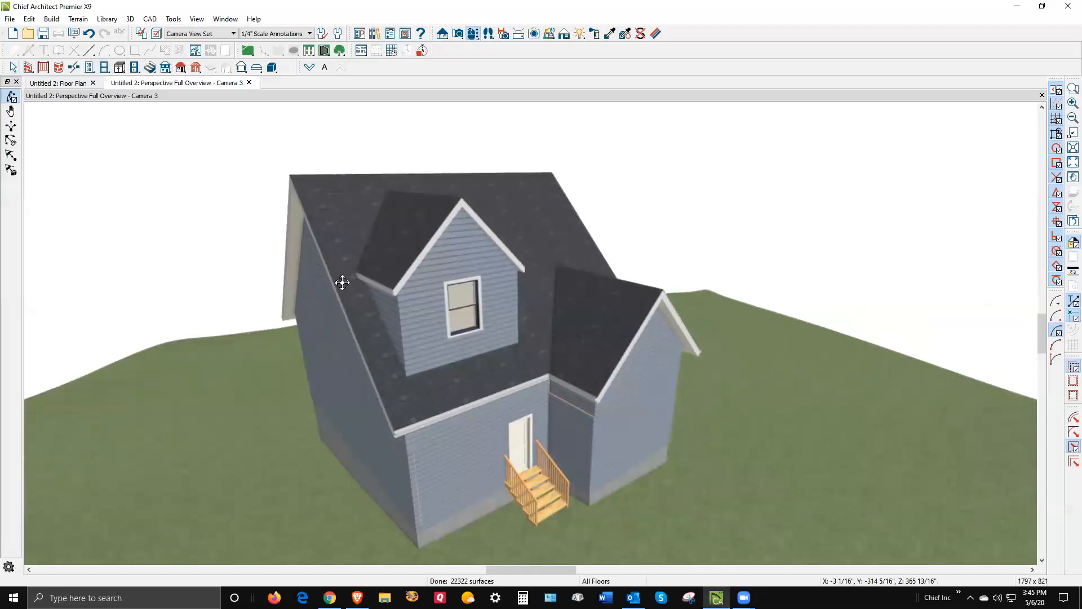
pyautogui.moveTo(357, 387); pyautogui.dragTo(563, 400)
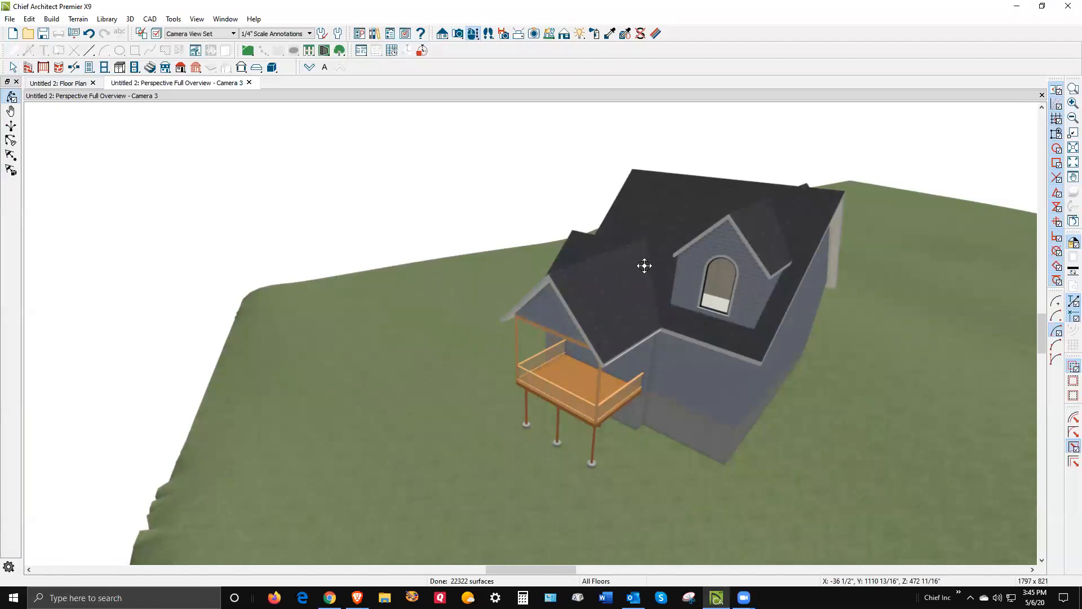
pyautogui.press('space')
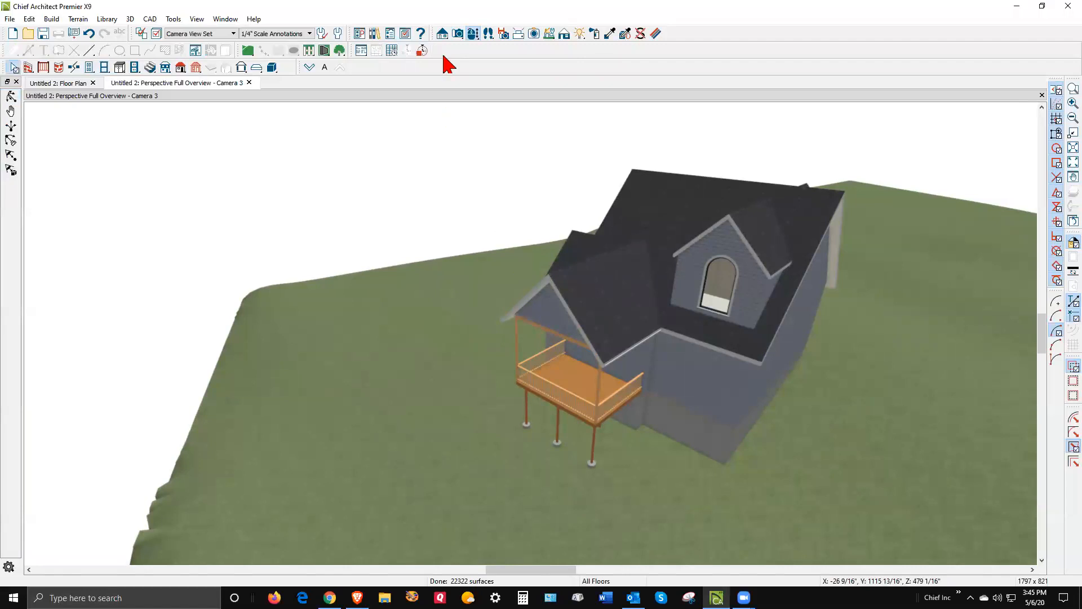